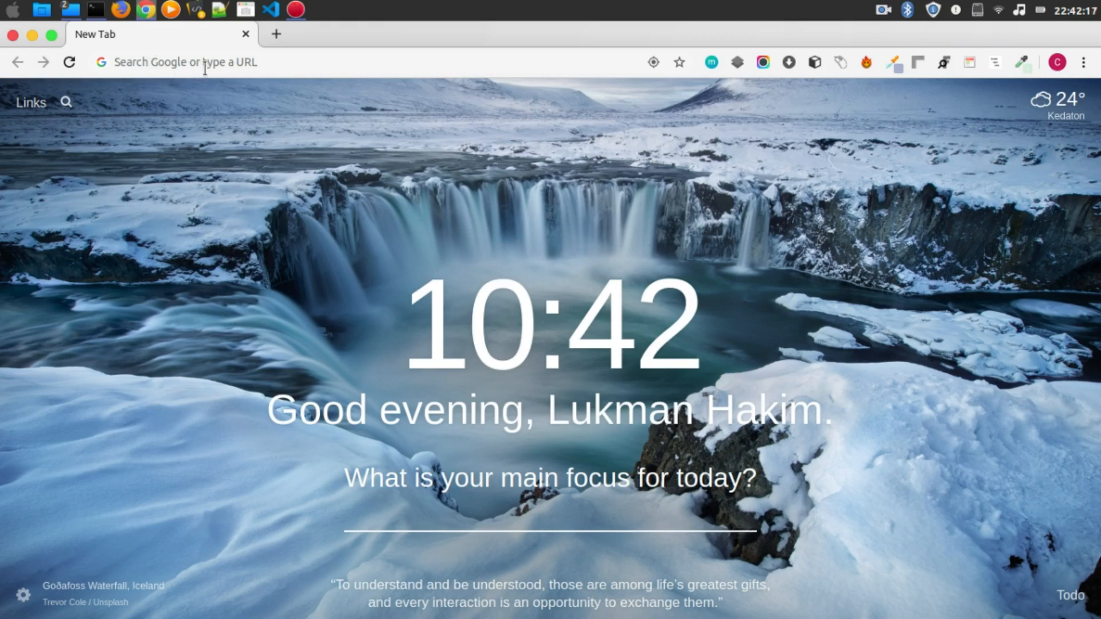
# - Go to mikrotik.com in the browser and open the site's Software downloads page
pyautogui.click(204, 62)
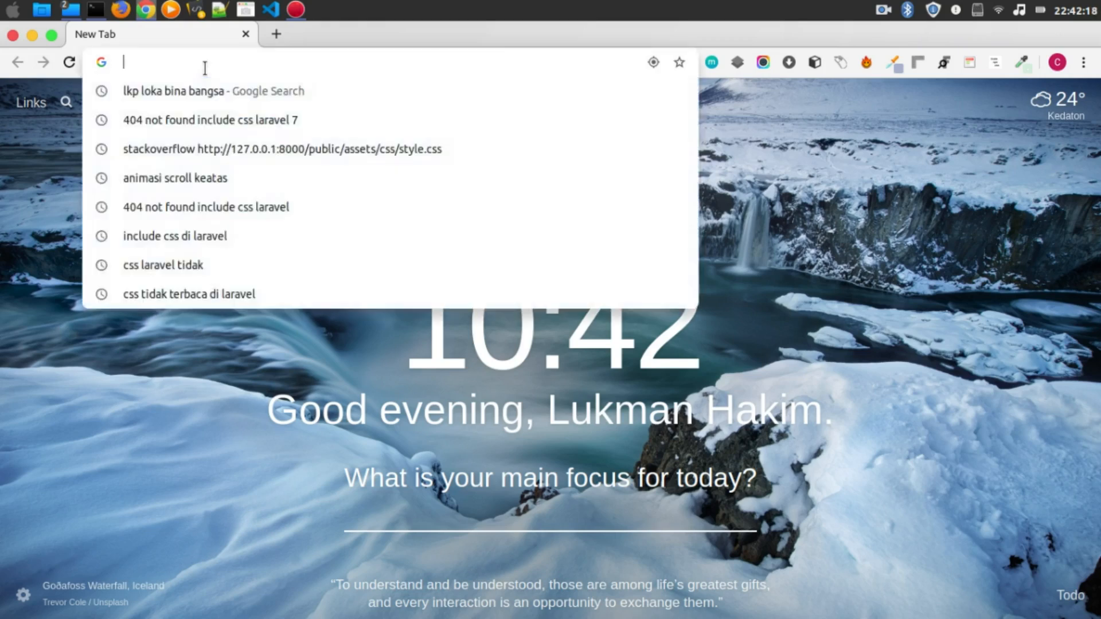
pyautogui.write('mikrotik.com')
pyautogui.press('Return')
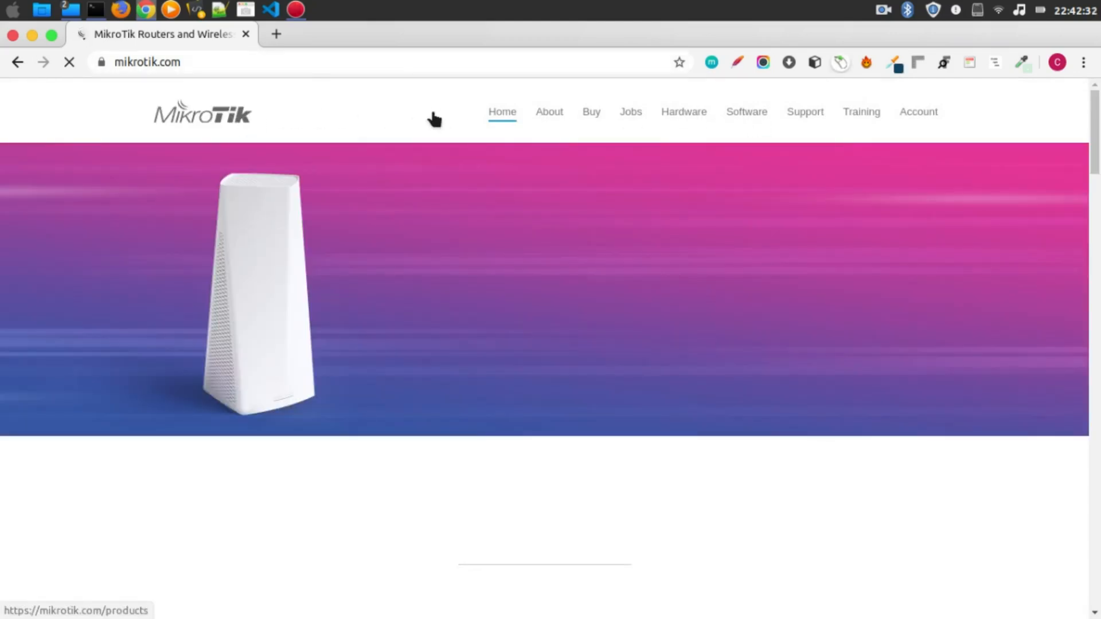
pyautogui.click(745, 112)
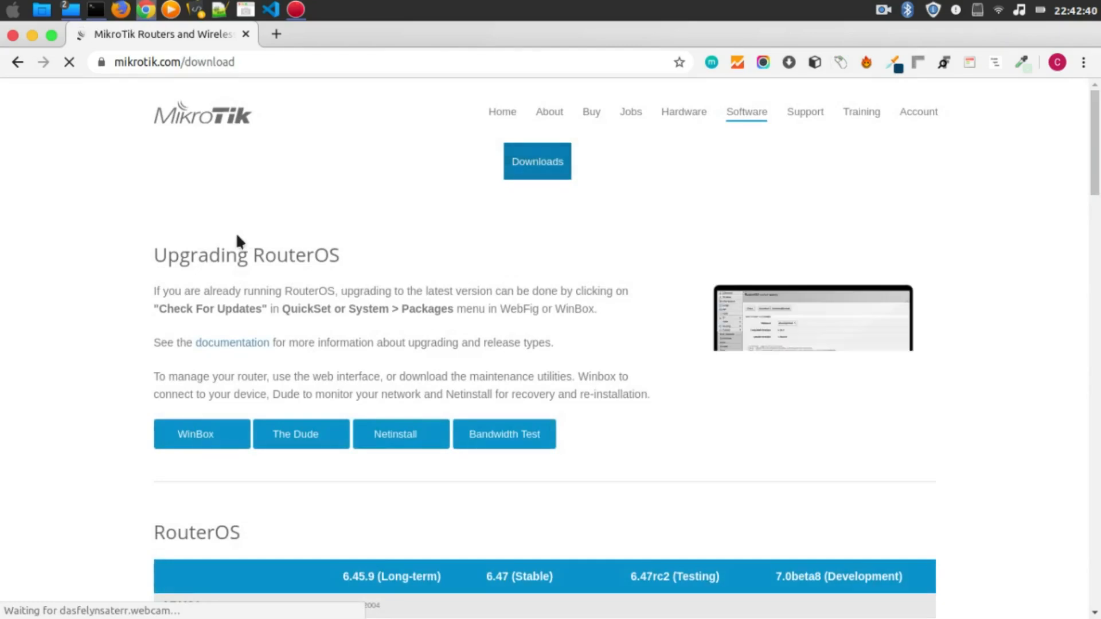
# - Find the X86 section of the RouterOS download table and start downloading the 6.47 (Stable) CD Image
pyautogui.scroll(-3, 237, 235)
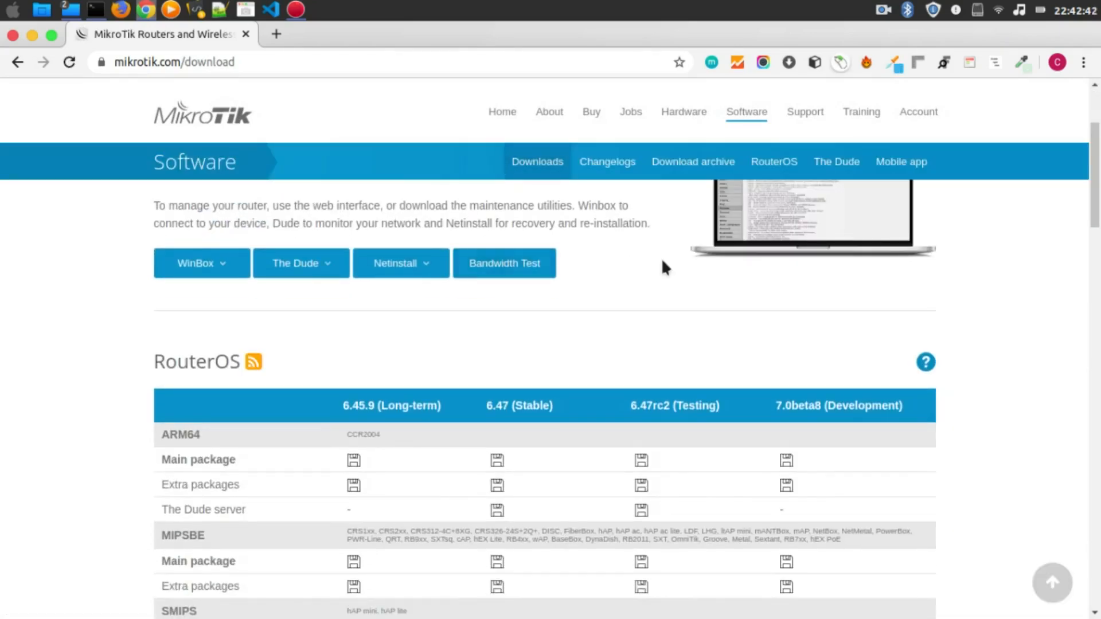
pyautogui.scroll(-2, 631, 272)
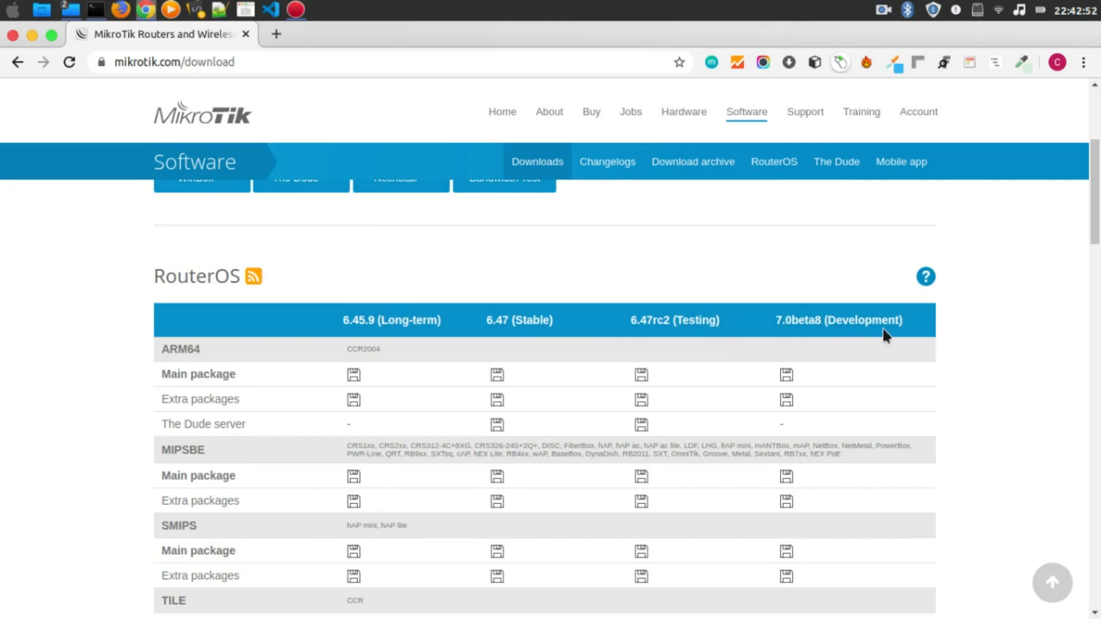
pyautogui.moveTo(774, 321); pyautogui.dragTo(888, 320)
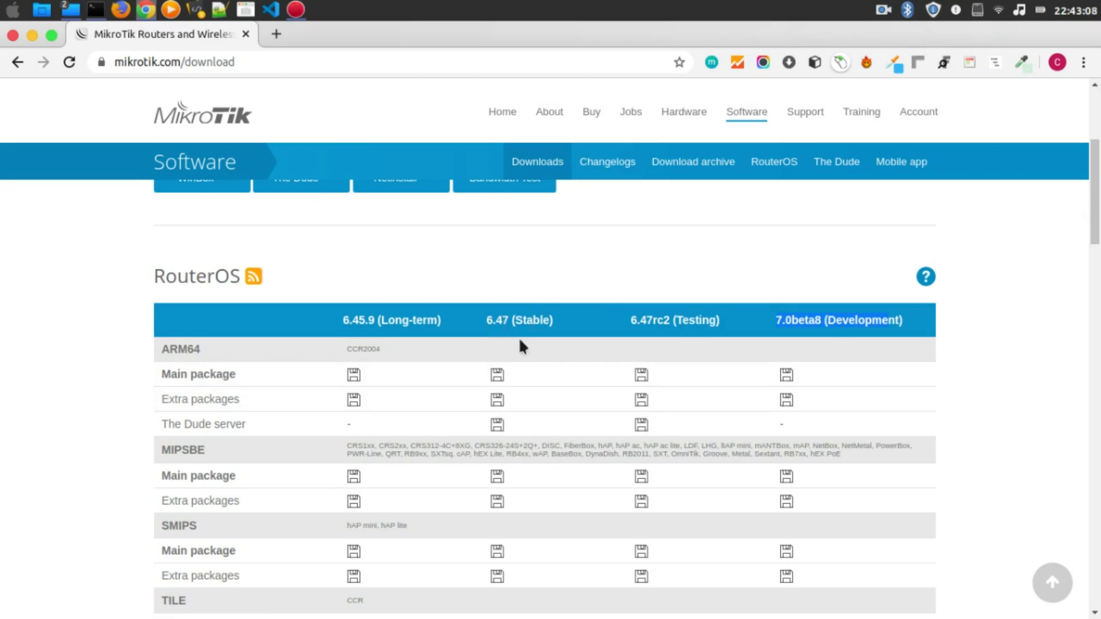
pyautogui.scroll(-6, 520, 344)
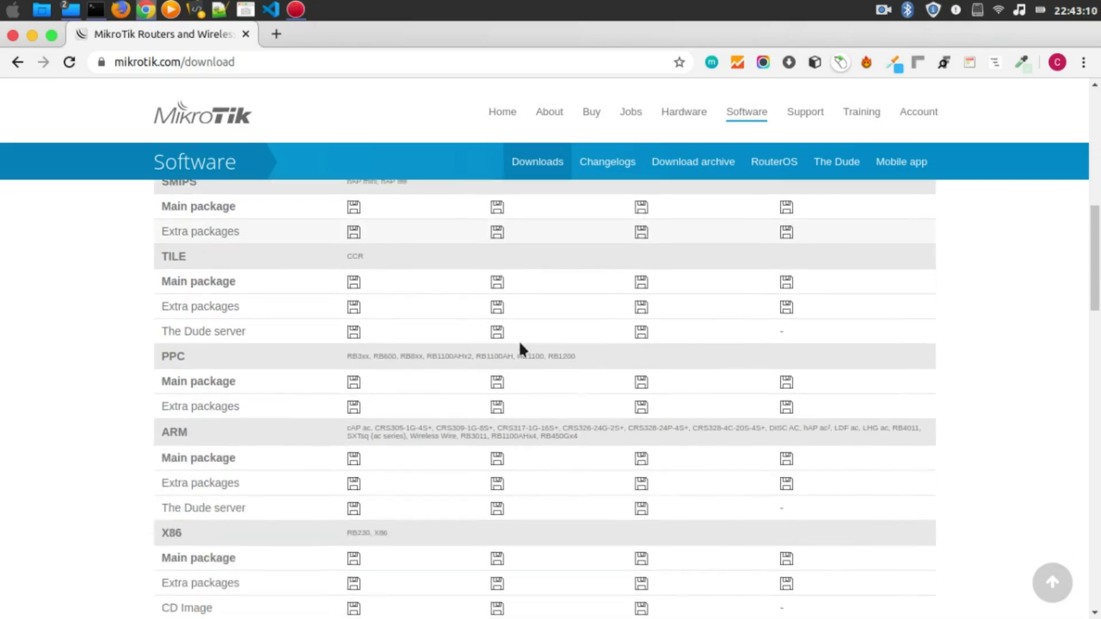
pyautogui.scroll(-4, 521, 345)
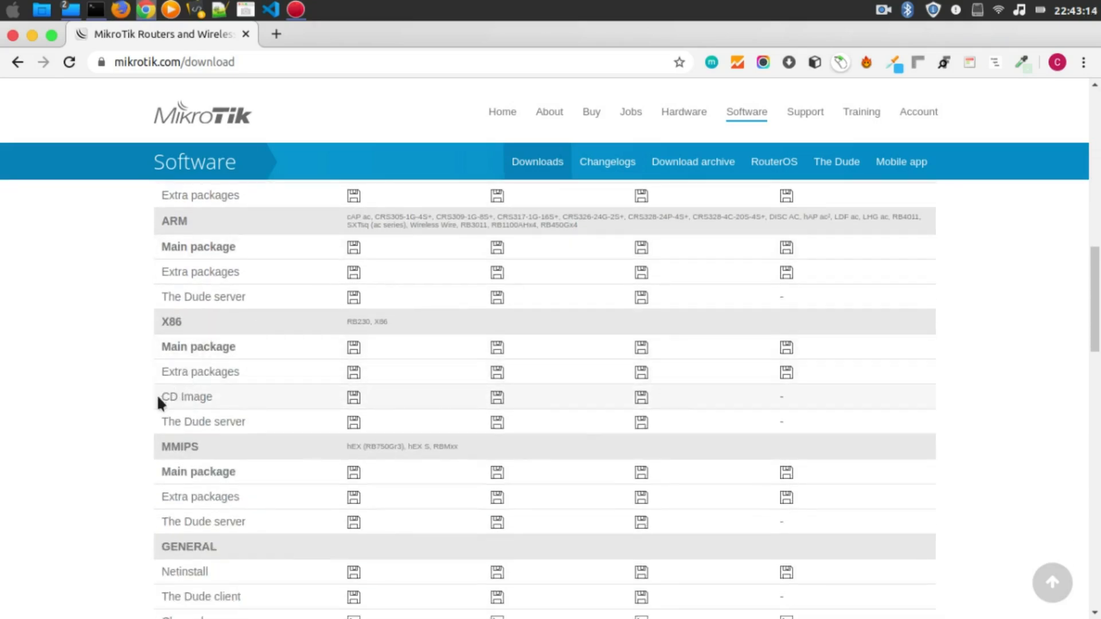
pyautogui.moveTo(158, 403); pyautogui.dragTo(236, 408)
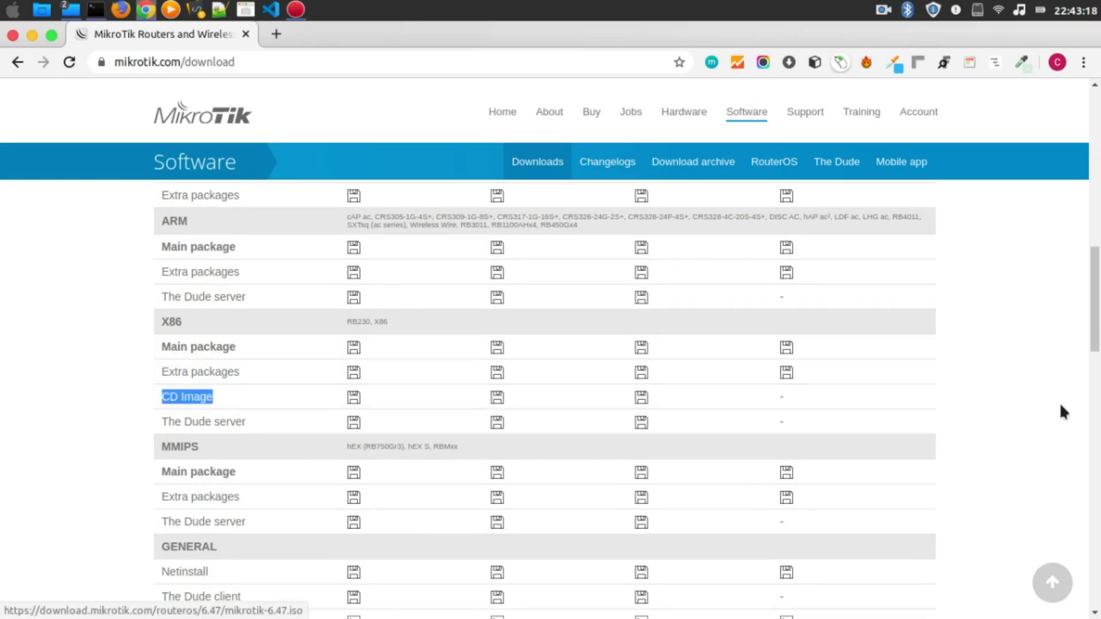
pyautogui.click(1083, 408)
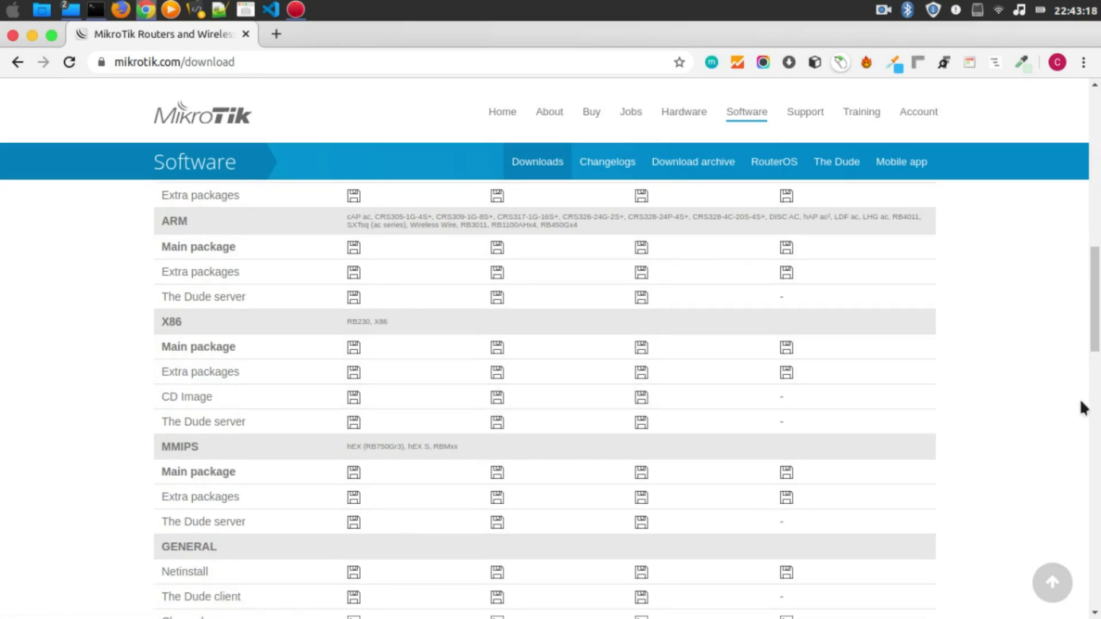
pyautogui.click(496, 398)
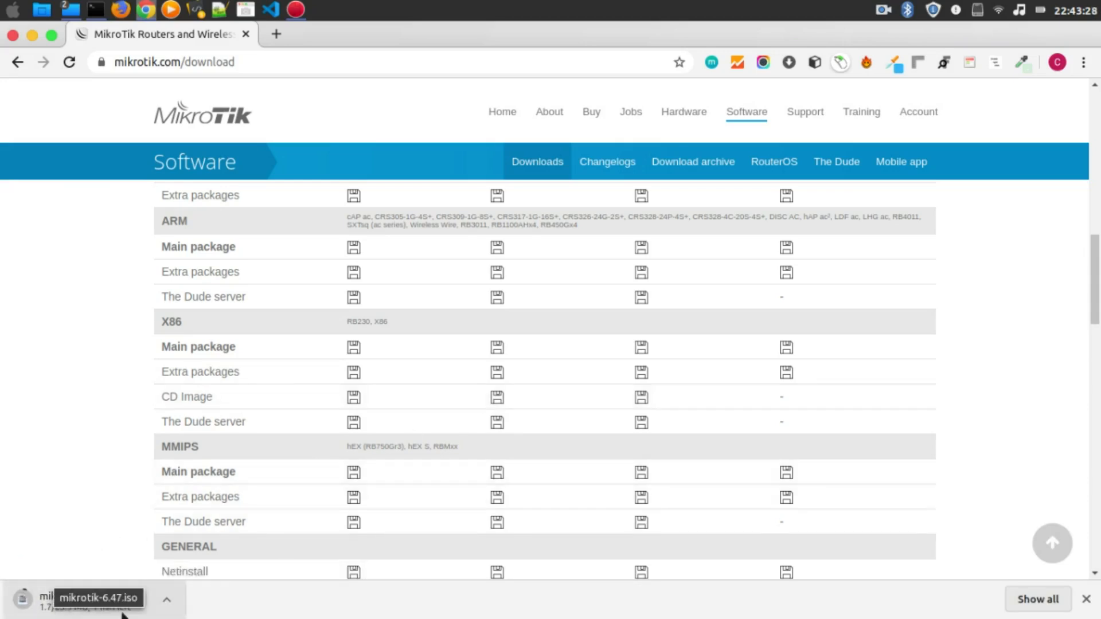
# - Cancel the mikrotik-6.47.iso download and close the browser window
pyautogui.click(171, 608)
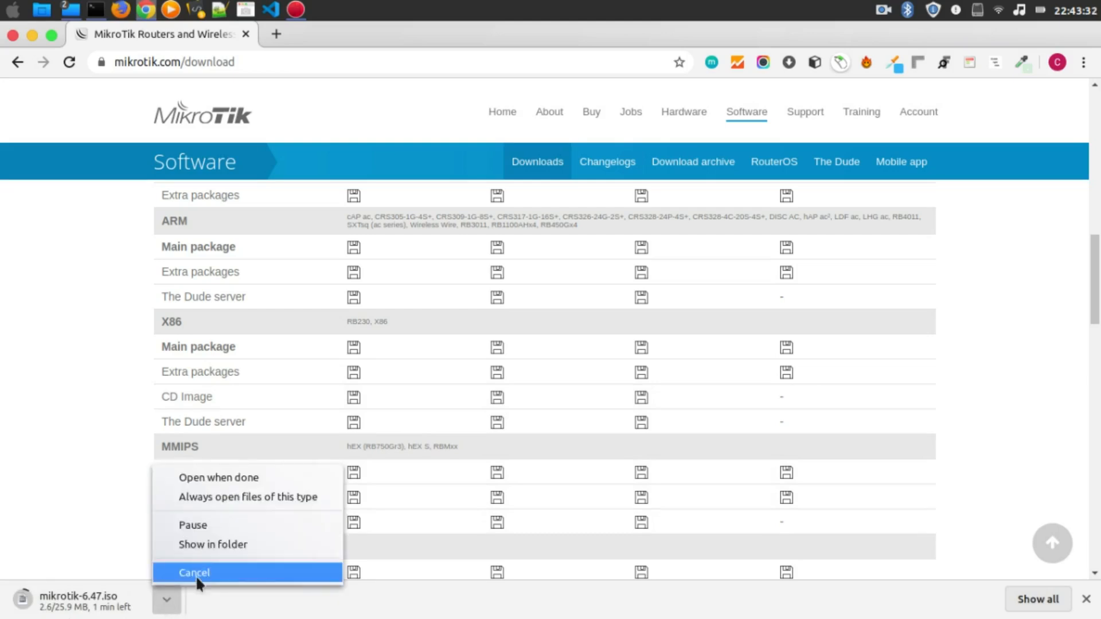
pyautogui.click(195, 573)
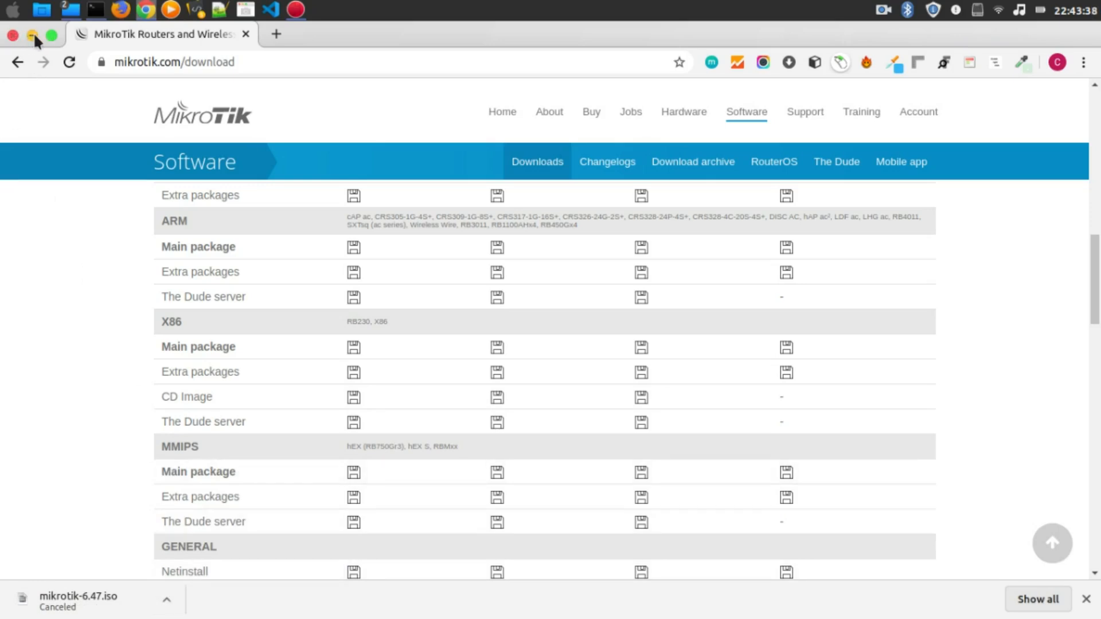
pyautogui.click(12, 35)
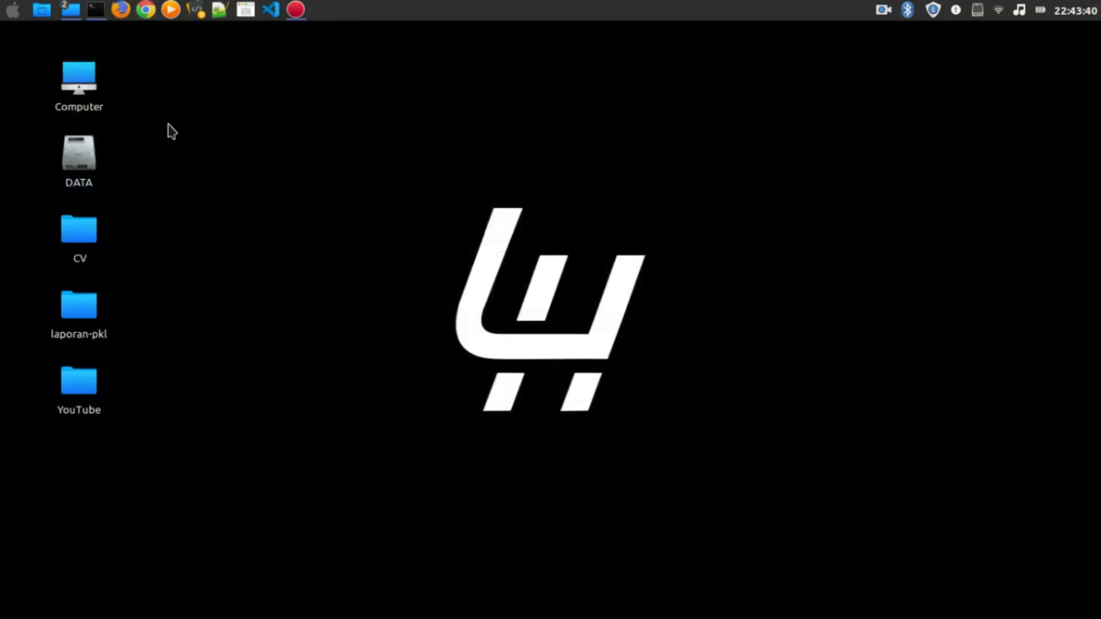
# - Search the installed applications for VirtualBox and launch Oracle VM VirtualBox
pyautogui.click(3, 5)
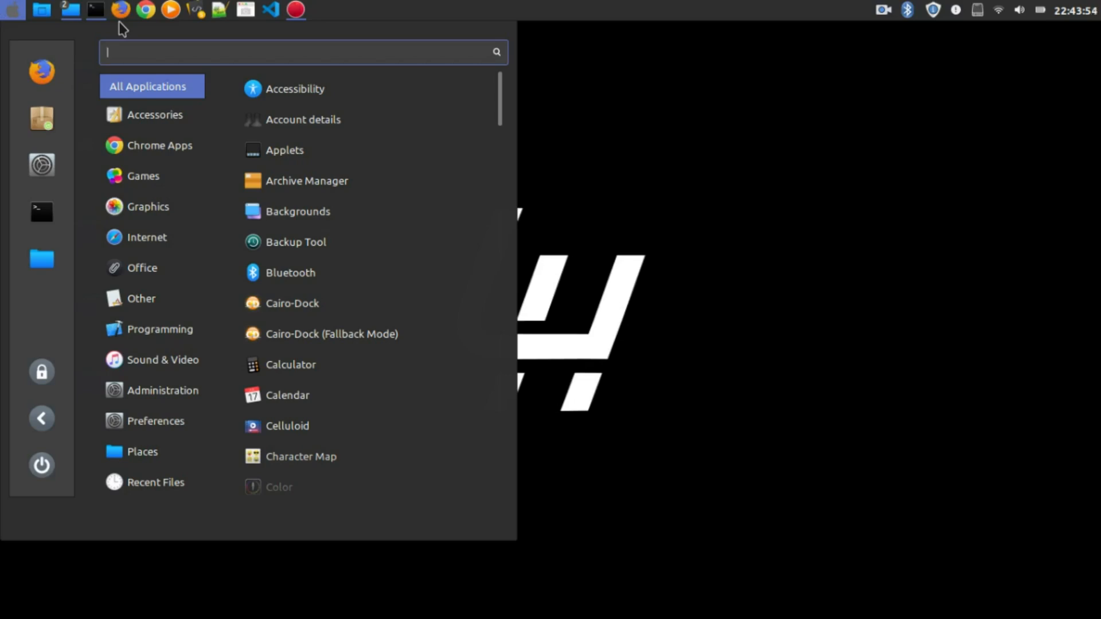
pyautogui.write('virtul')
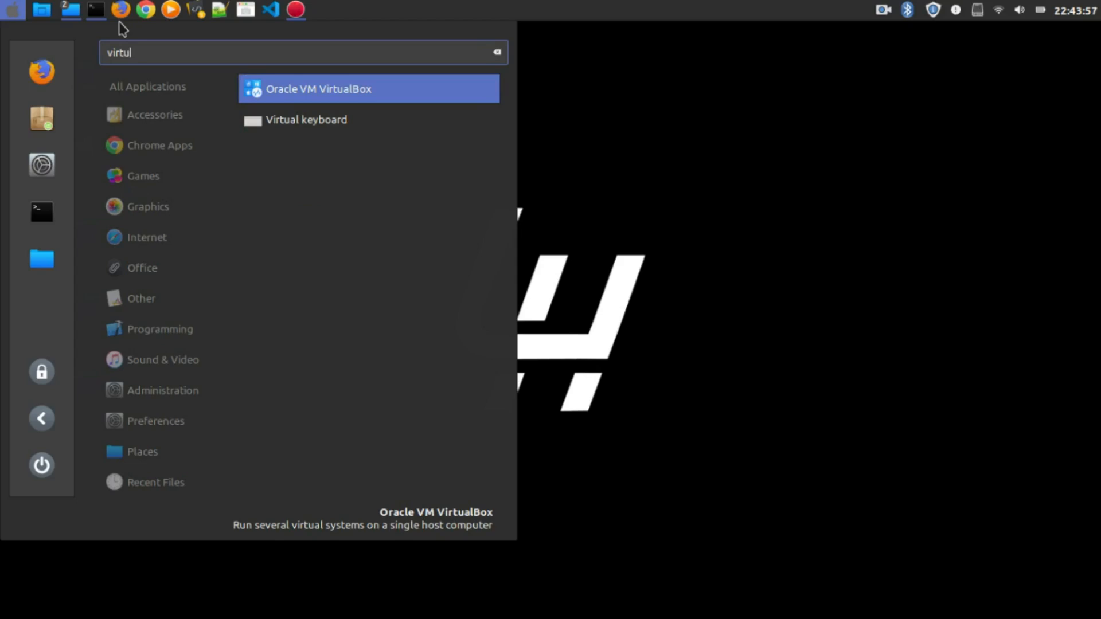
pyautogui.press('Return')
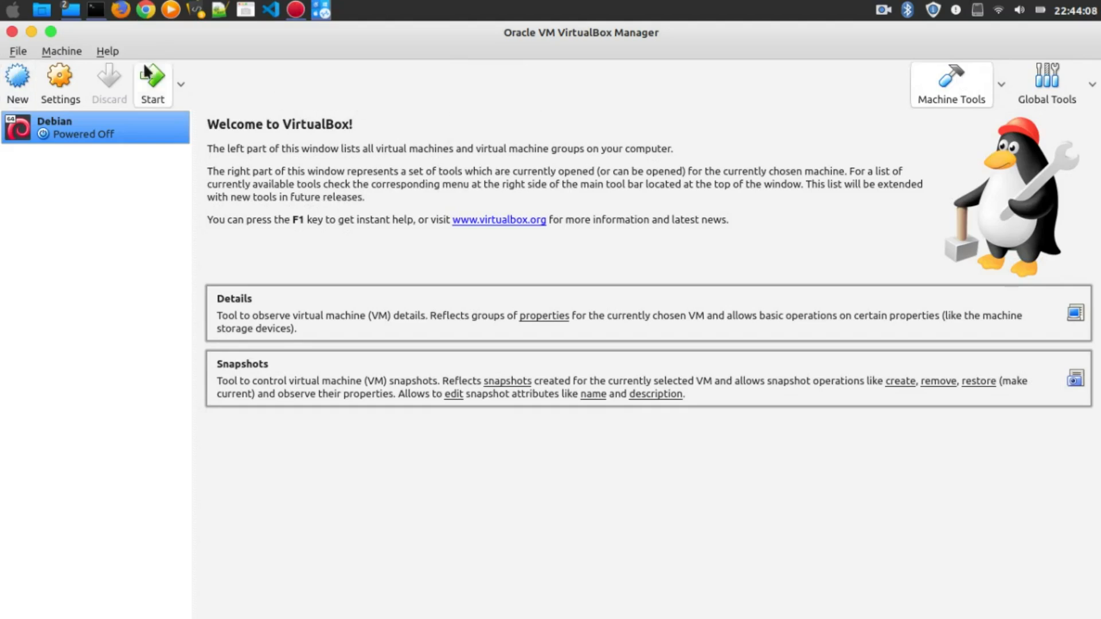
# - Start a new virtual machine named MikroTik 6.47 with type Other, version Other/Unknown and 64 MB of memory
pyautogui.click(21, 84)
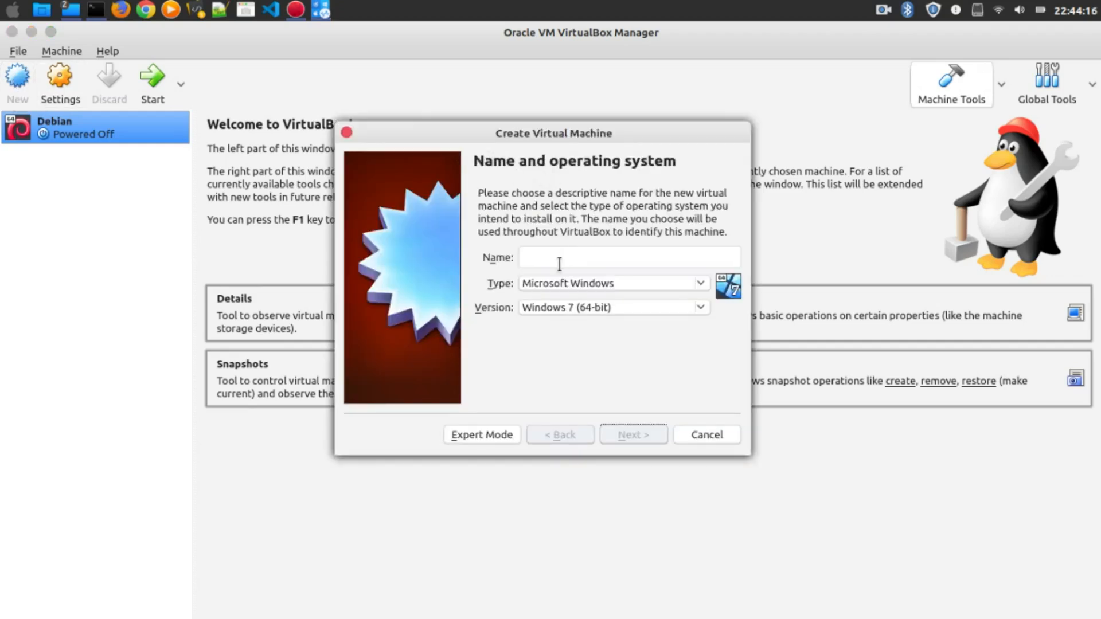
pyautogui.write('M')
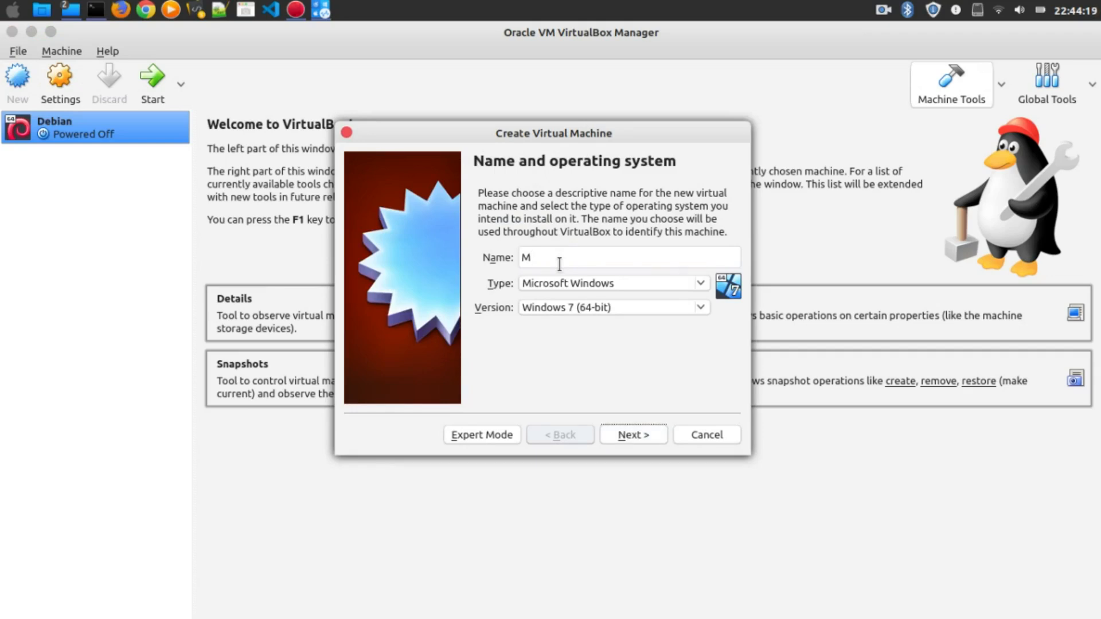
pyautogui.write('ikroTik 6.47')
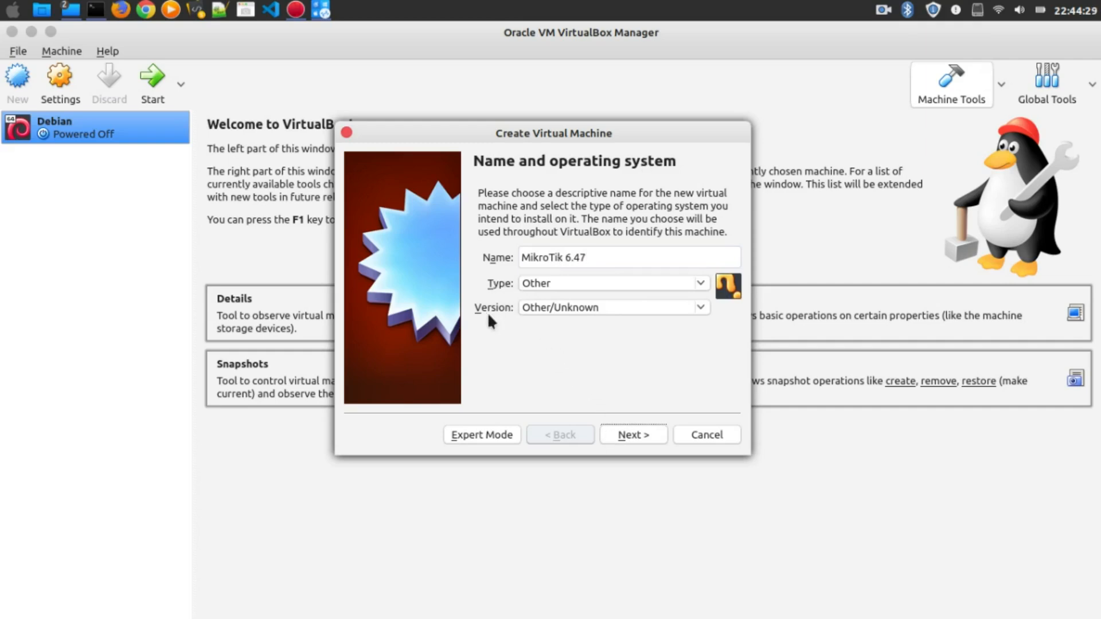
pyautogui.click(637, 435)
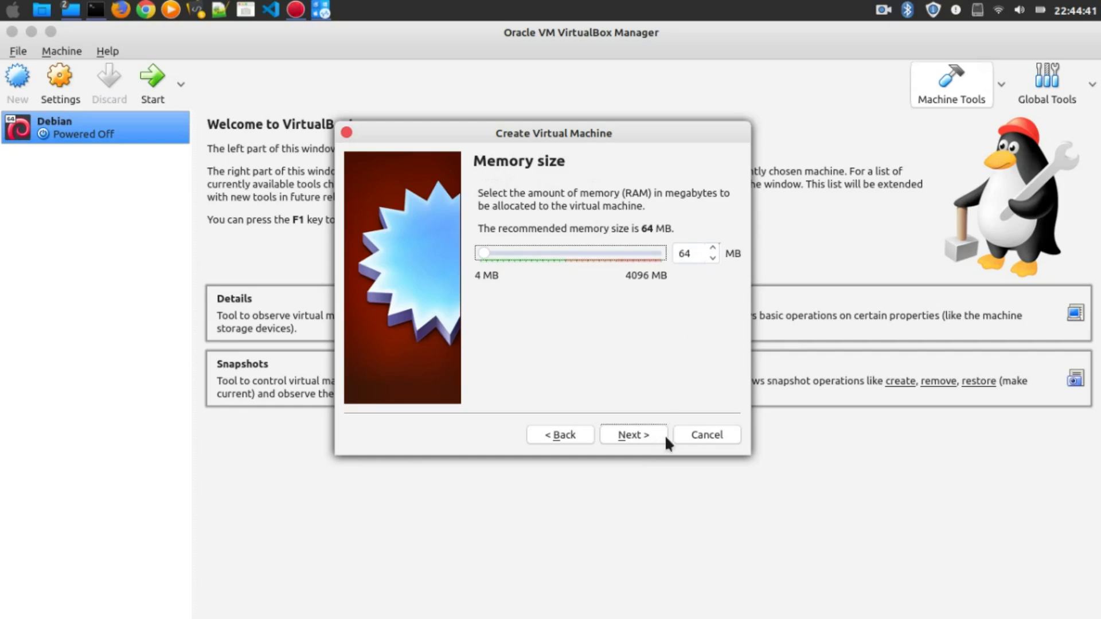
pyautogui.click(635, 435)
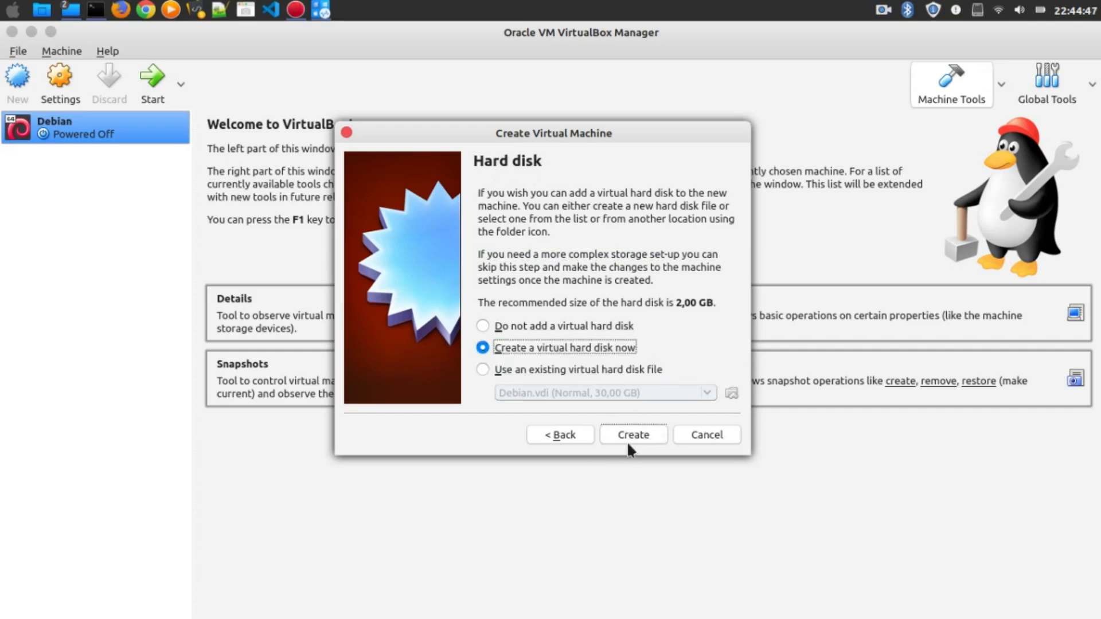
# - Choose to create a virtual hard disk now, as a dynamically allocated VDI (VirtualBox Disk Image)
pyautogui.click(642, 432)
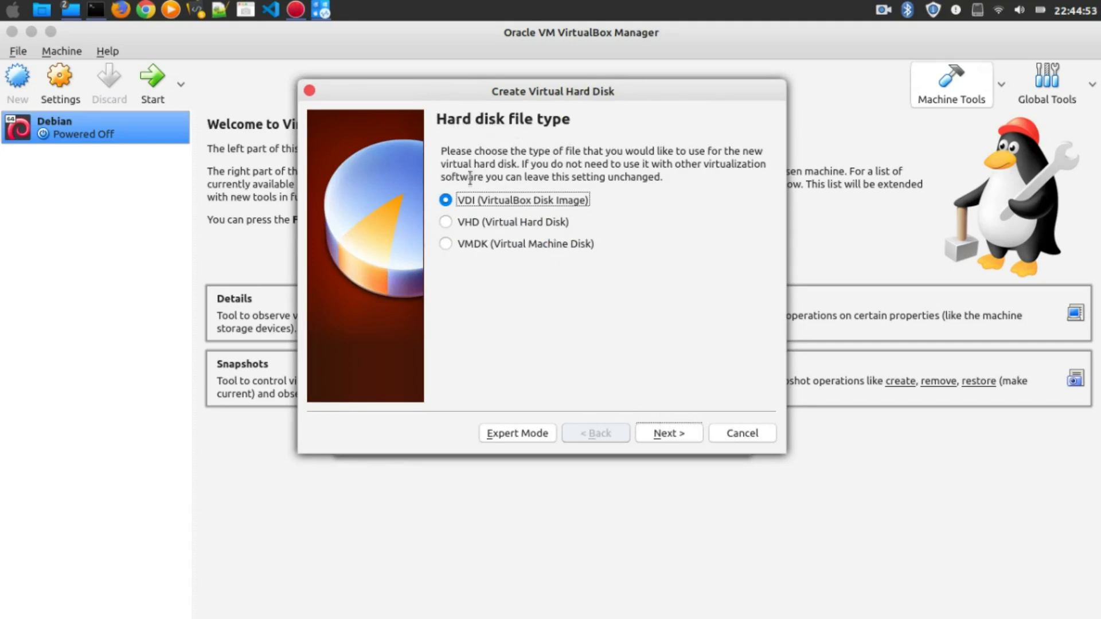
pyautogui.click(670, 432)
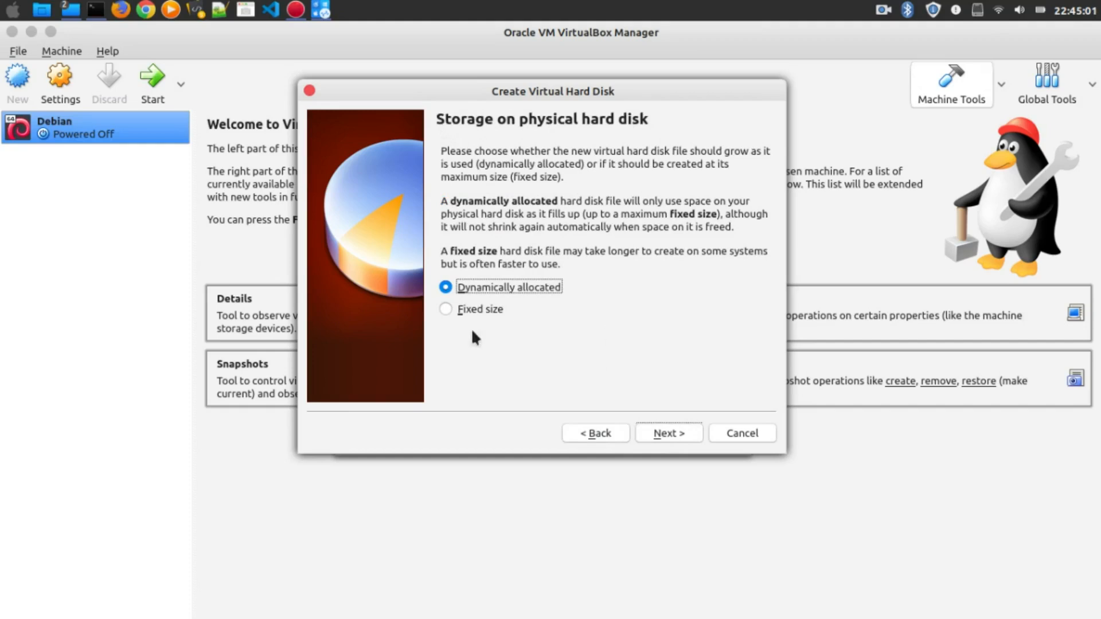
pyautogui.click(663, 430)
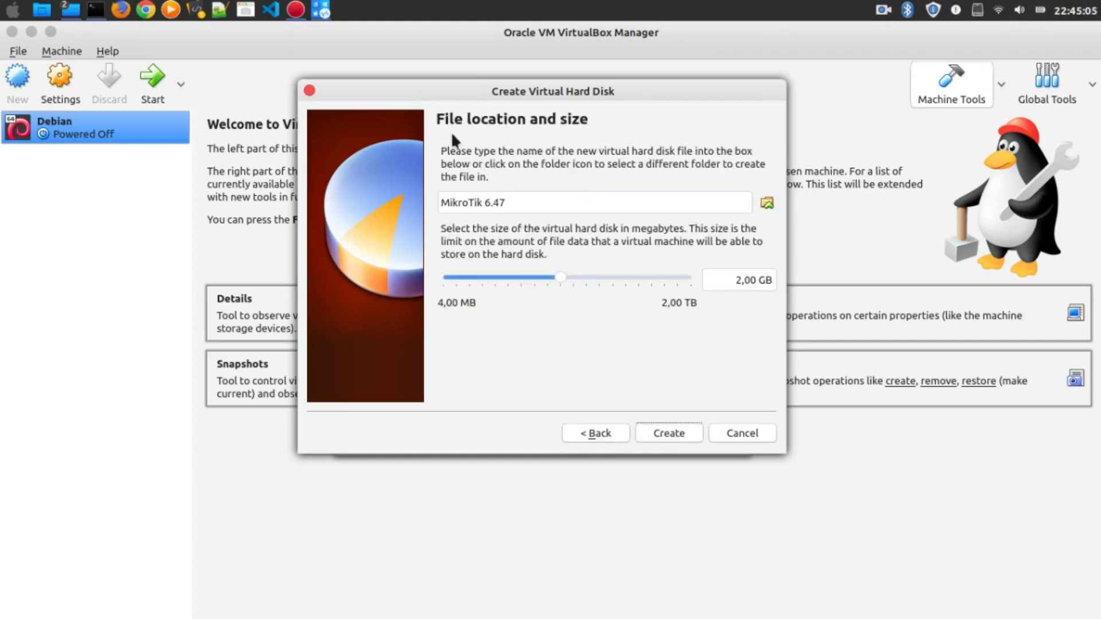
# - Store the 2,00 GB virtual disk as MikroTik 6.47.vdi in the DATA/OS/.SaveVB folder and create it
pyautogui.click(767, 203)
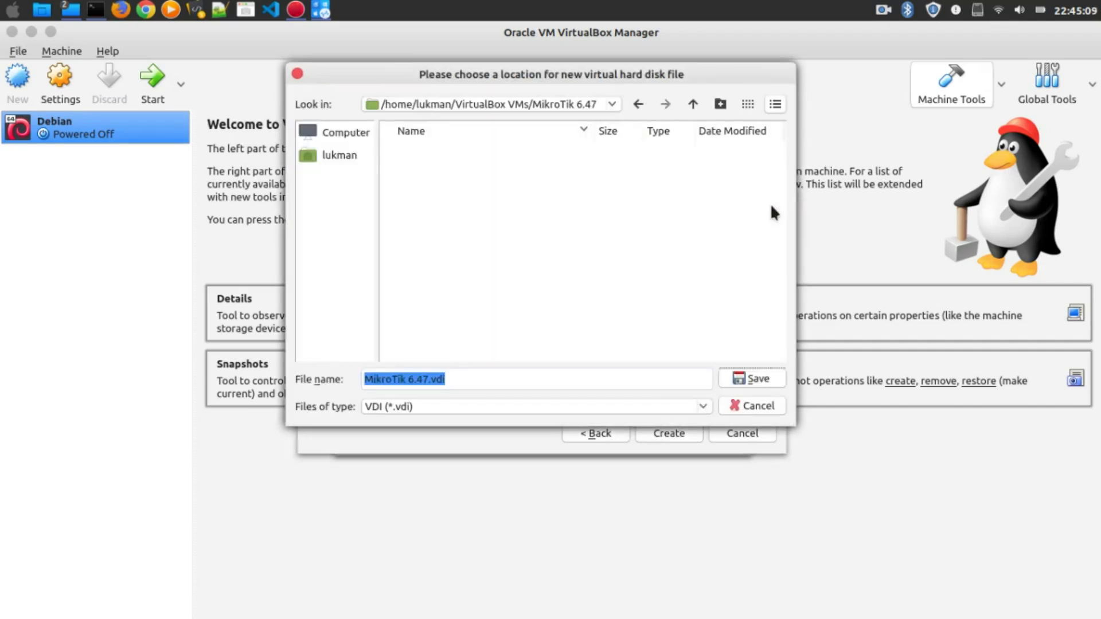
pyautogui.click(614, 104)
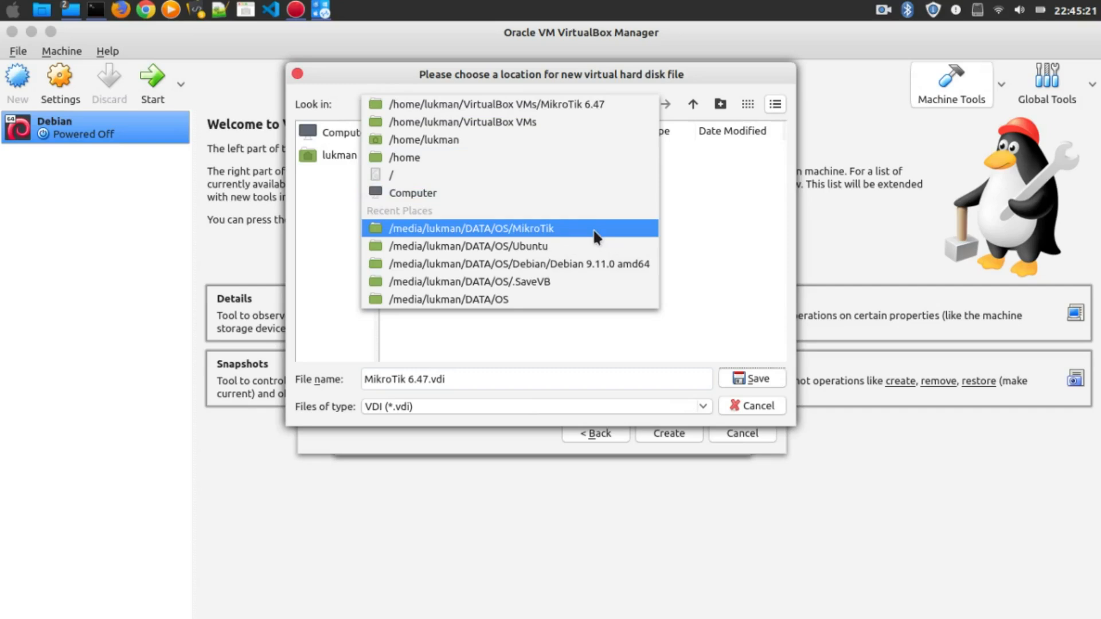
pyautogui.click(511, 280)
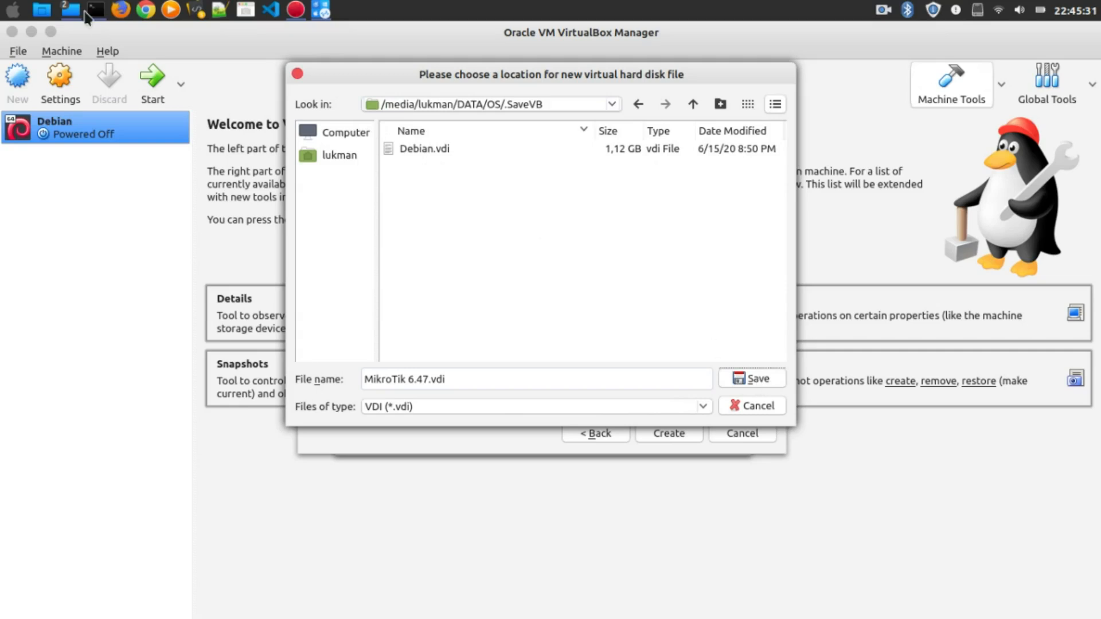
pyautogui.click(759, 379)
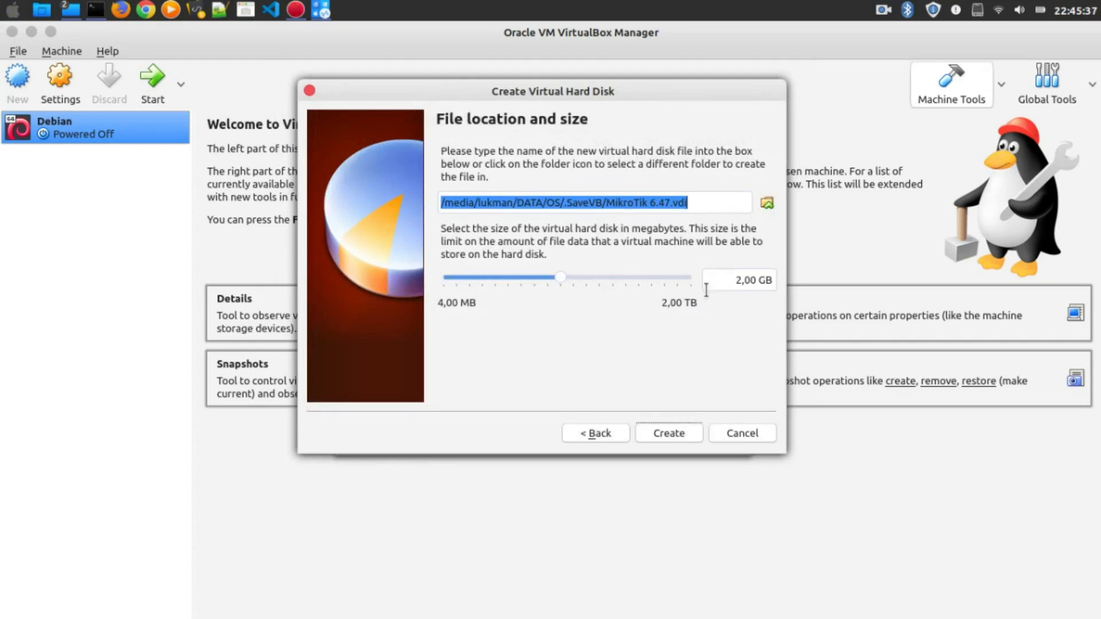
pyautogui.click(660, 434)
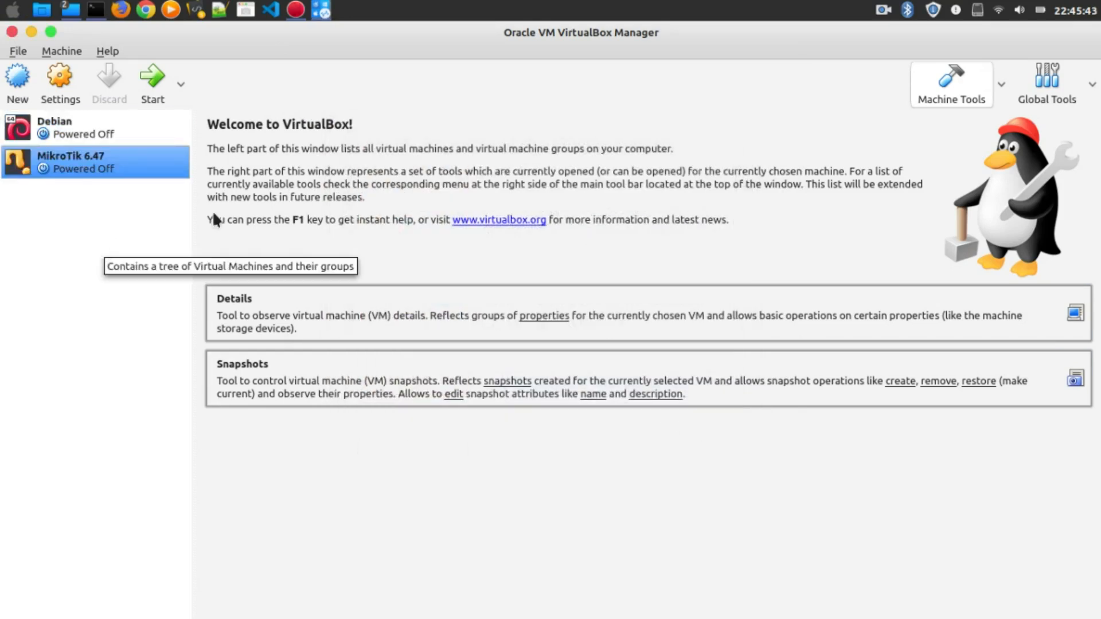
# - Enable PAE/NX in the processor settings of the MikroTik 6.47 virtual machine
pyautogui.click(58, 80)
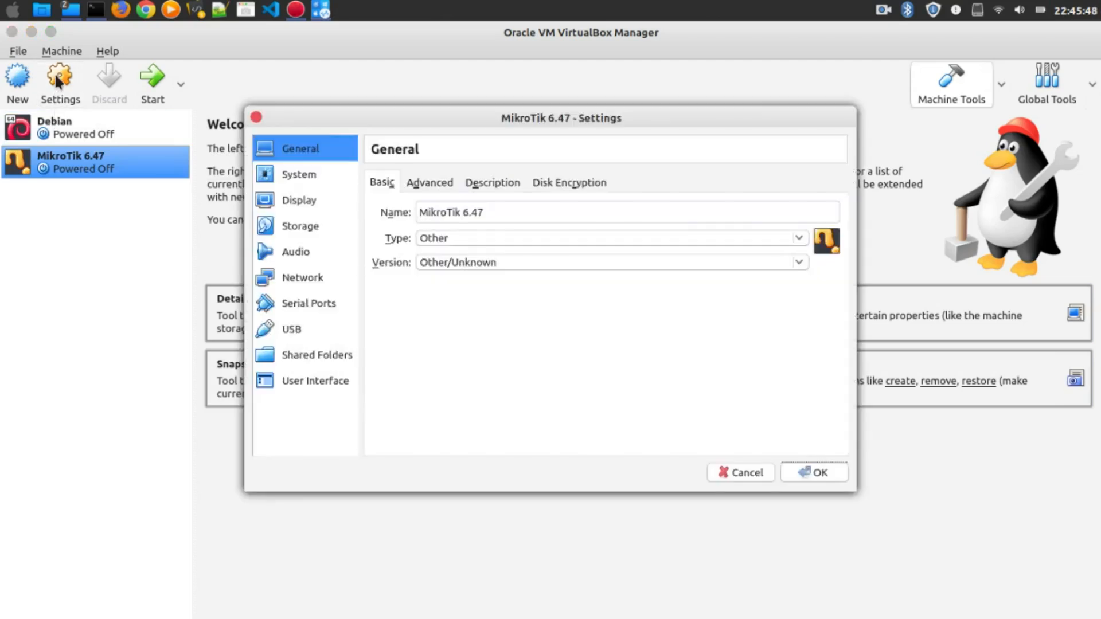
pyautogui.click(295, 174)
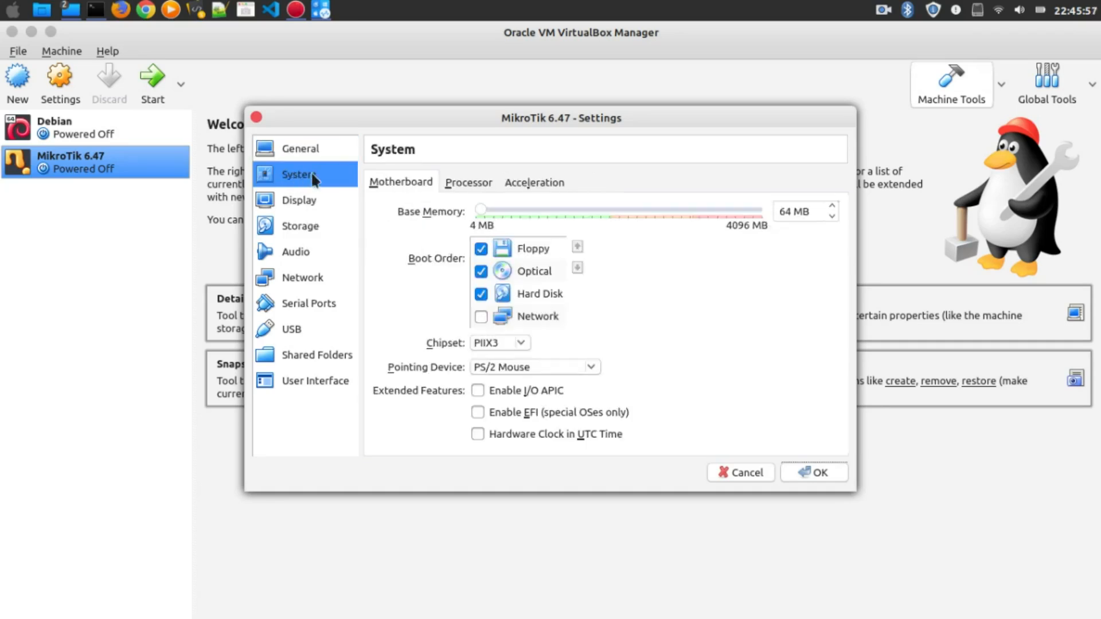
pyautogui.click(469, 184)
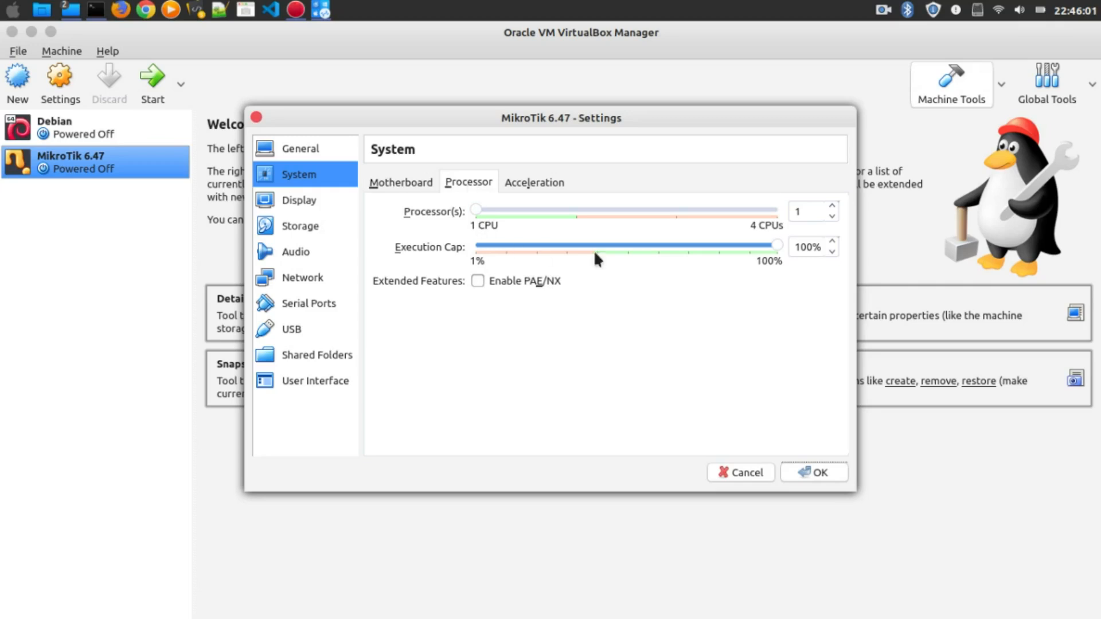
pyautogui.click(503, 281)
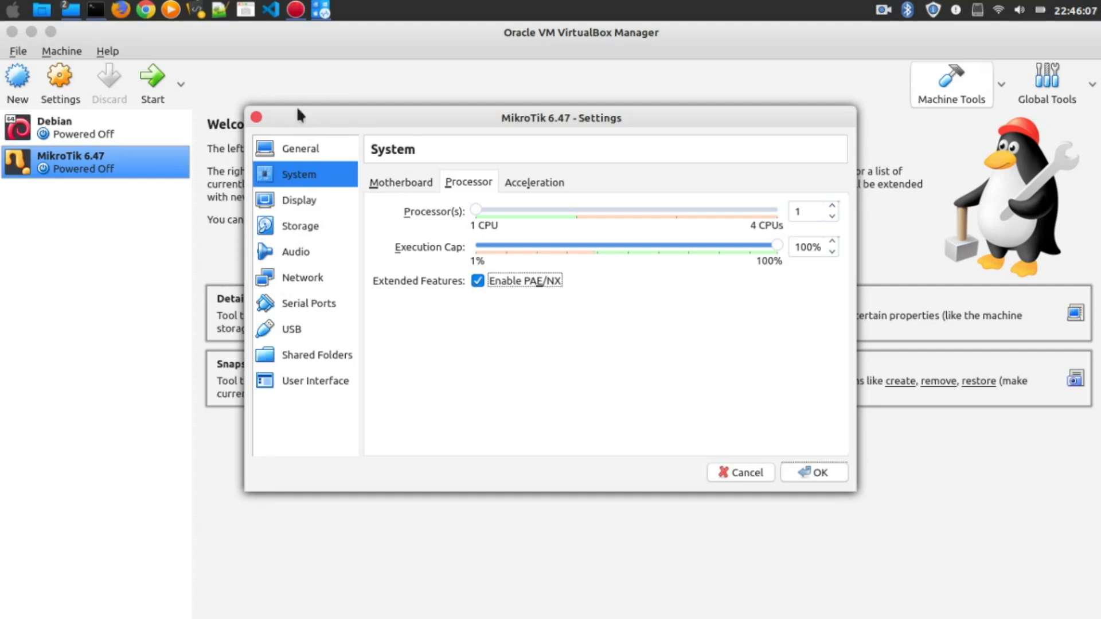
# - Load mikrotik-6.47.iso from the DATA/OS/MikroTik folder into the empty optical drive of the virtual machine's IDE controller
pyautogui.click(289, 230)
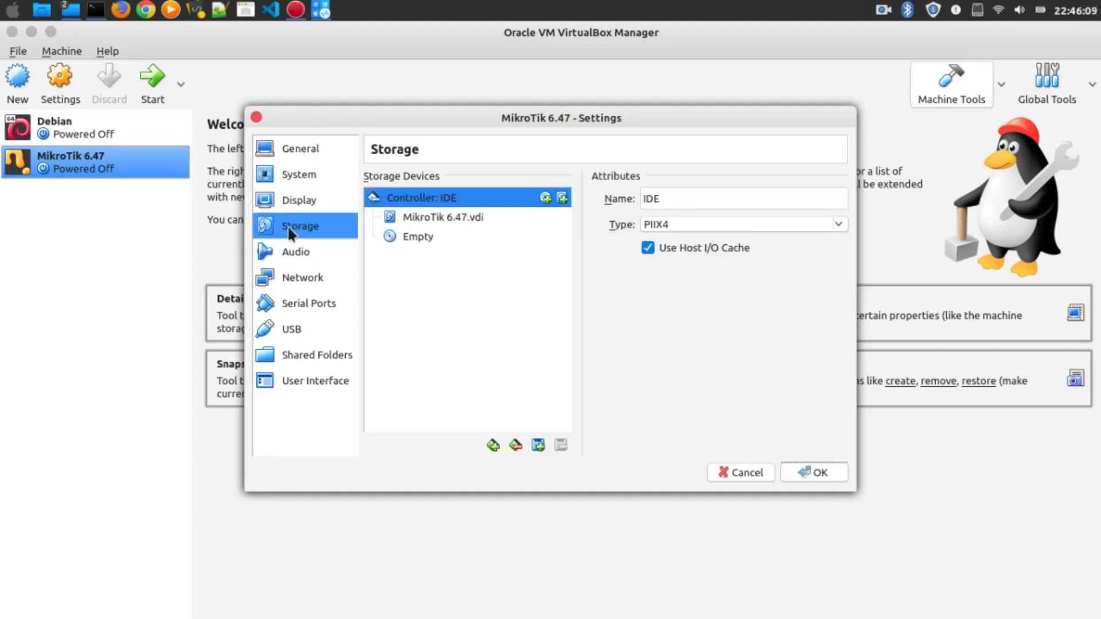
pyautogui.click(407, 238)
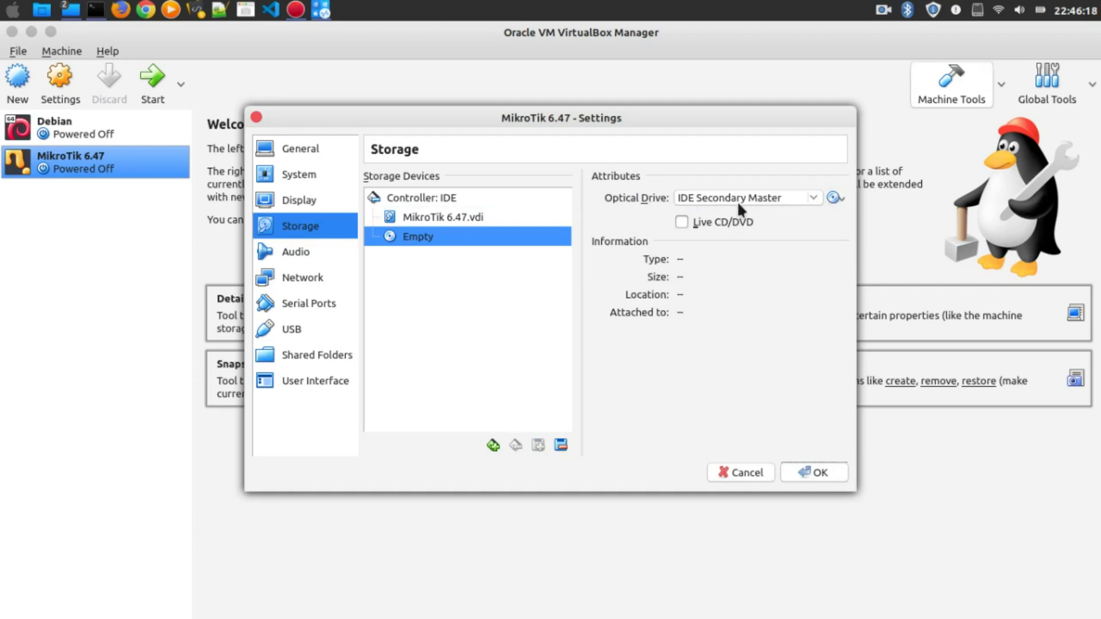
pyautogui.click(839, 197)
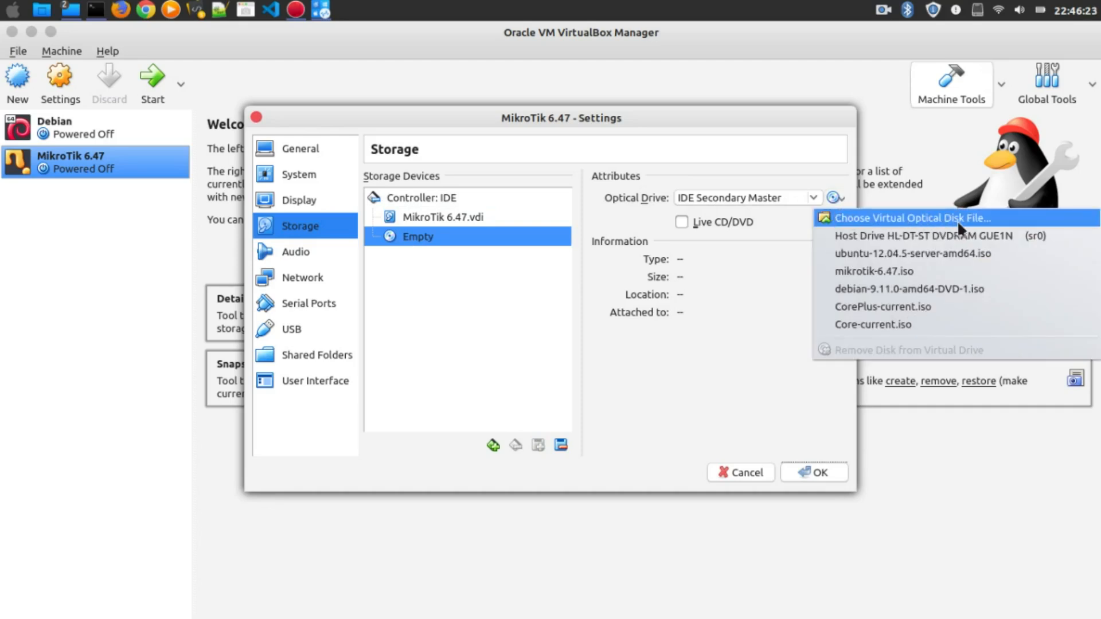
pyautogui.click(987, 216)
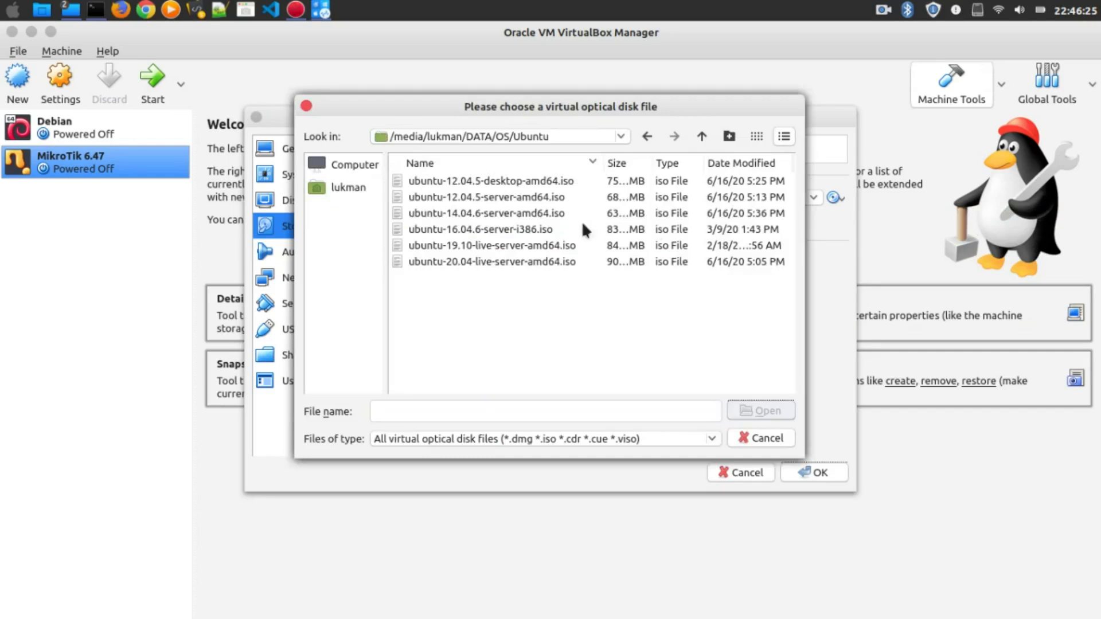
pyautogui.click(616, 138)
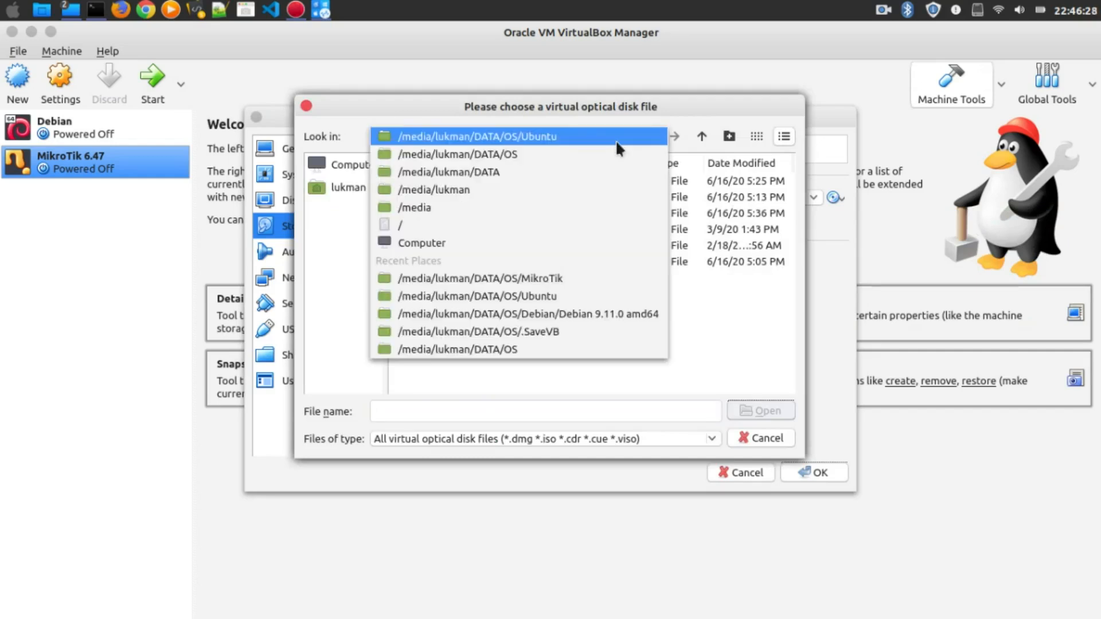
pyautogui.click(552, 156)
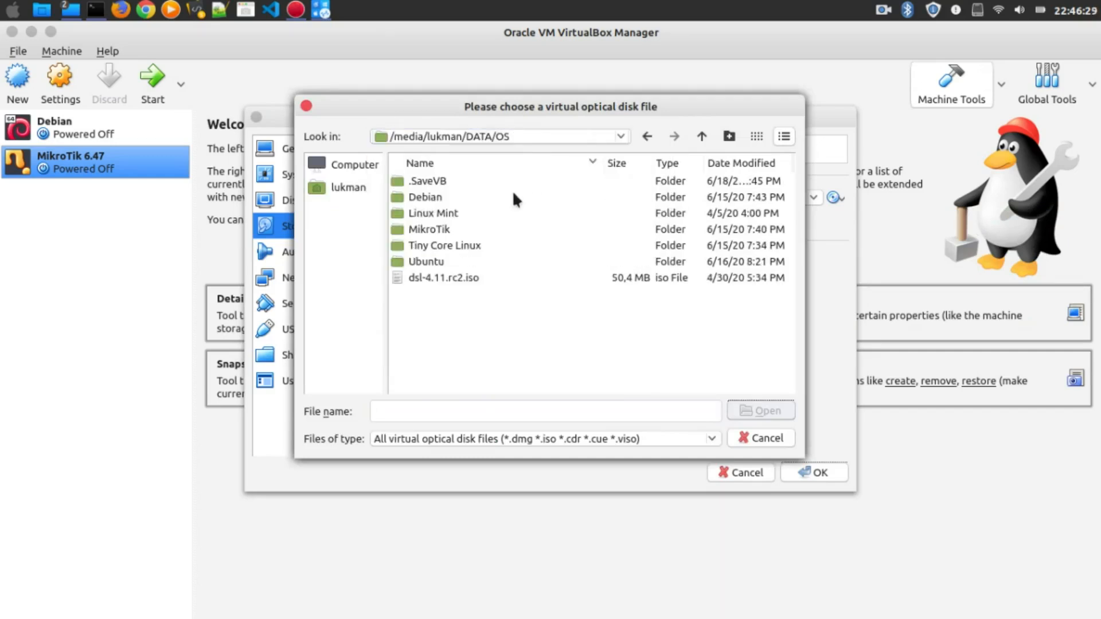
pyautogui.doubleClick(425, 230)
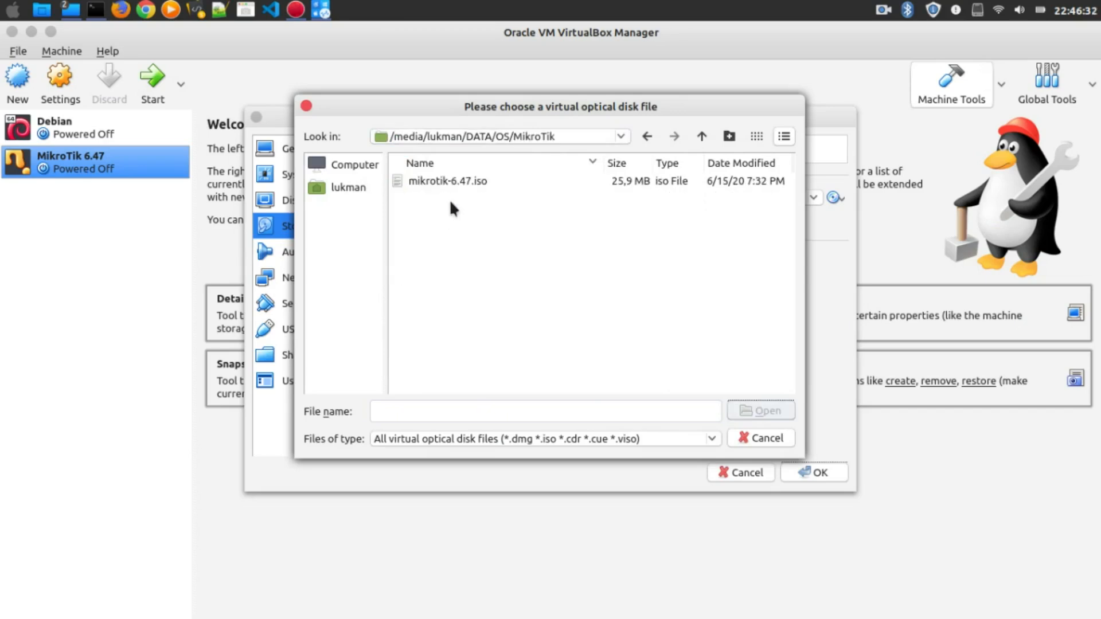
pyautogui.click(461, 182)
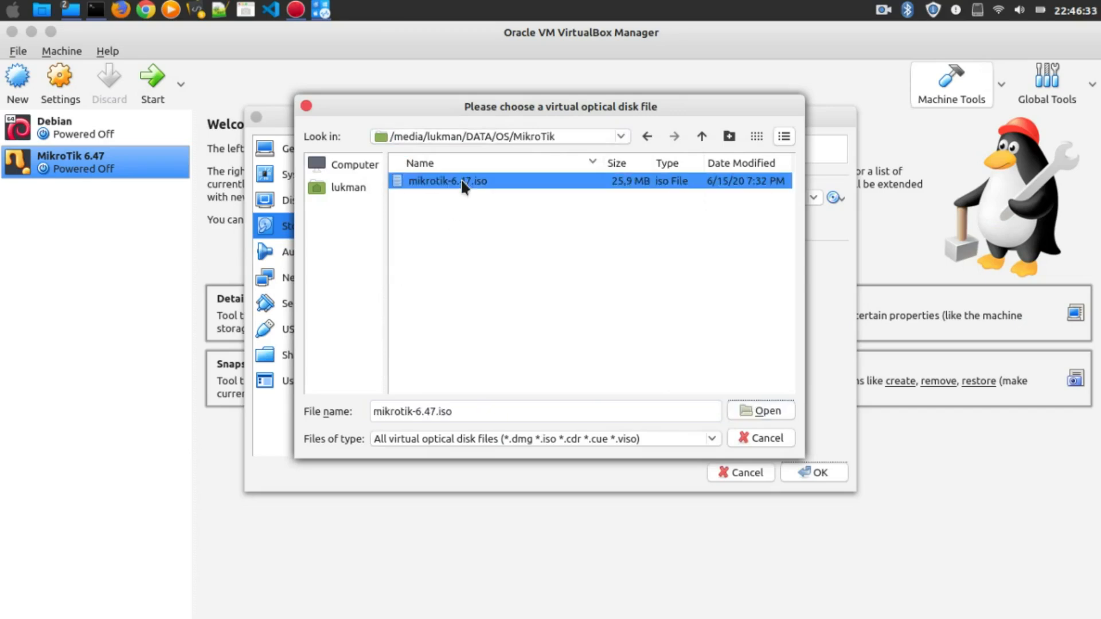
pyautogui.click(761, 410)
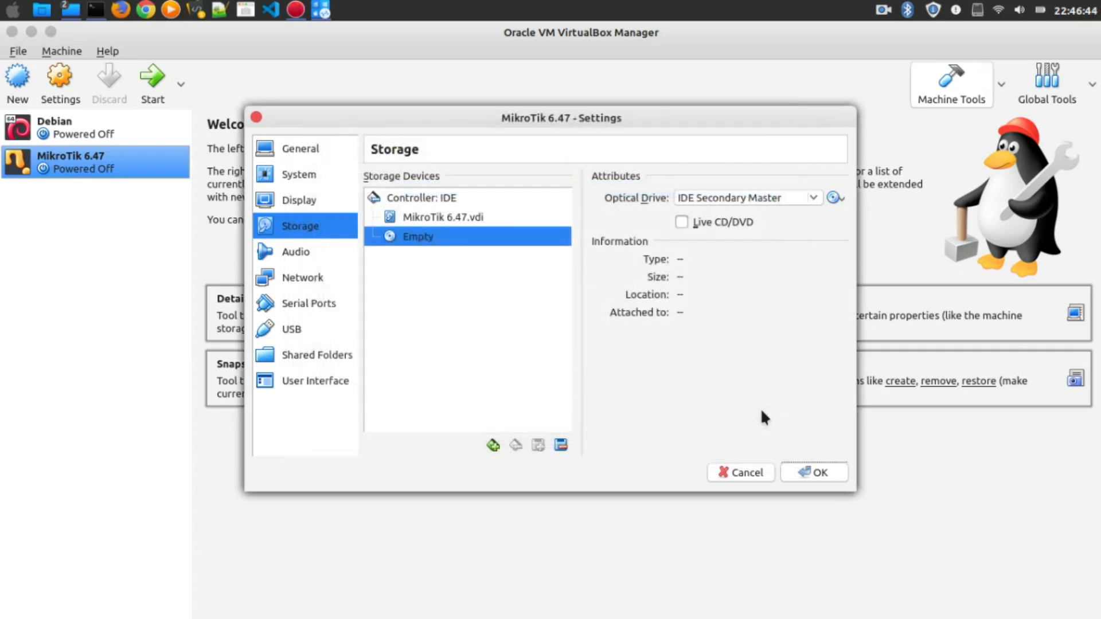
# - Attach network Adapter 1 to a Bridged Adapter using the enp2s0 interface
pyautogui.click(286, 285)
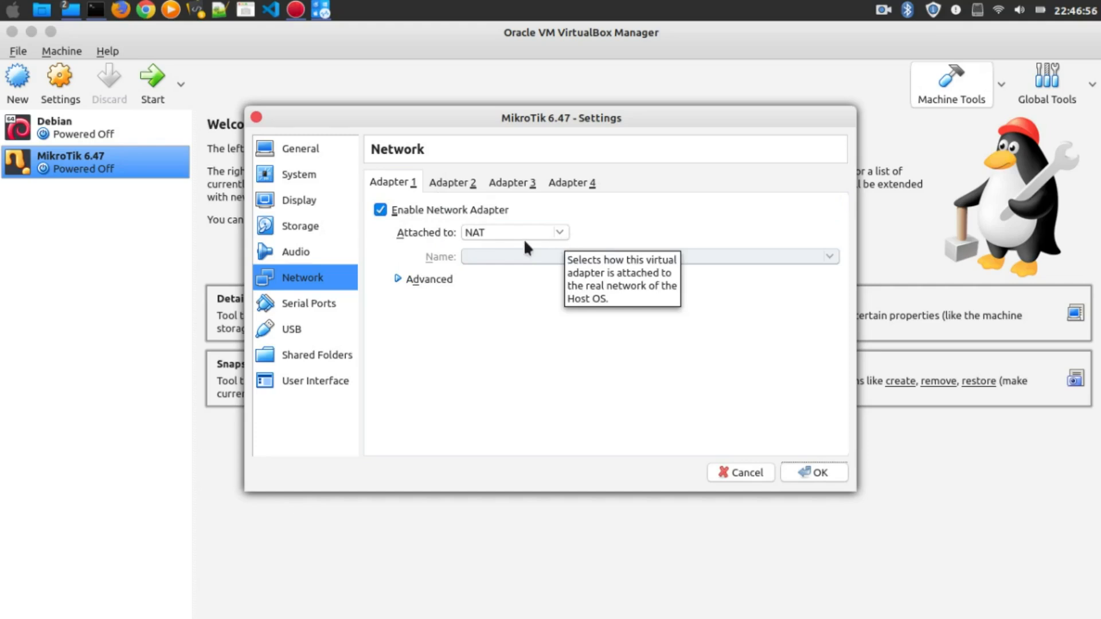
pyautogui.click(503, 232)
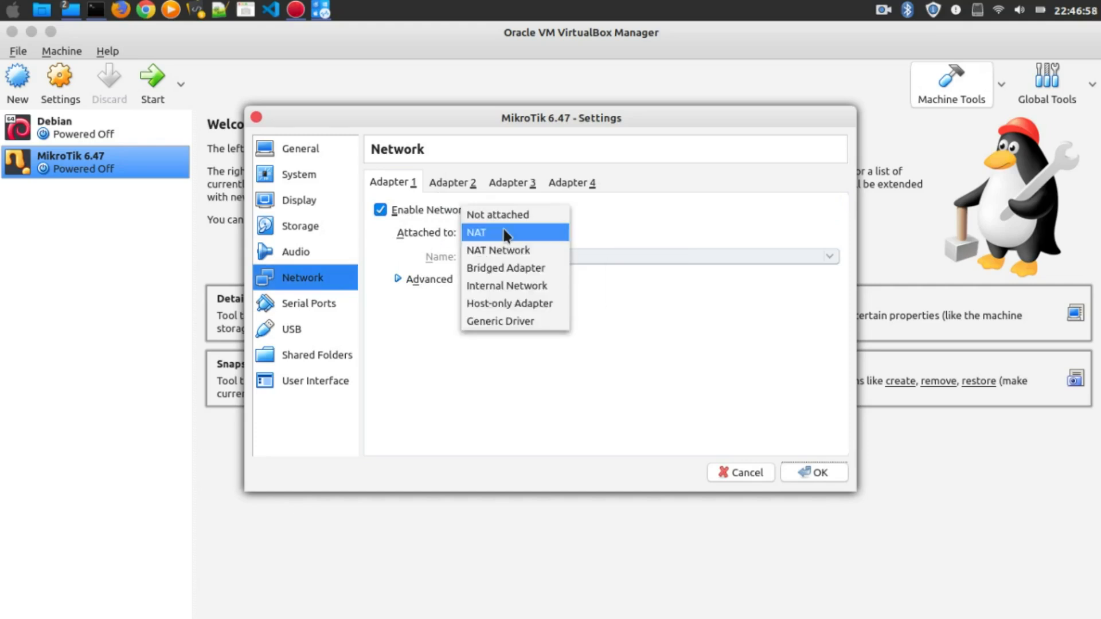
pyautogui.click(504, 232)
pyautogui.click(504, 232)
pyautogui.click(494, 271)
pyautogui.click(475, 258)
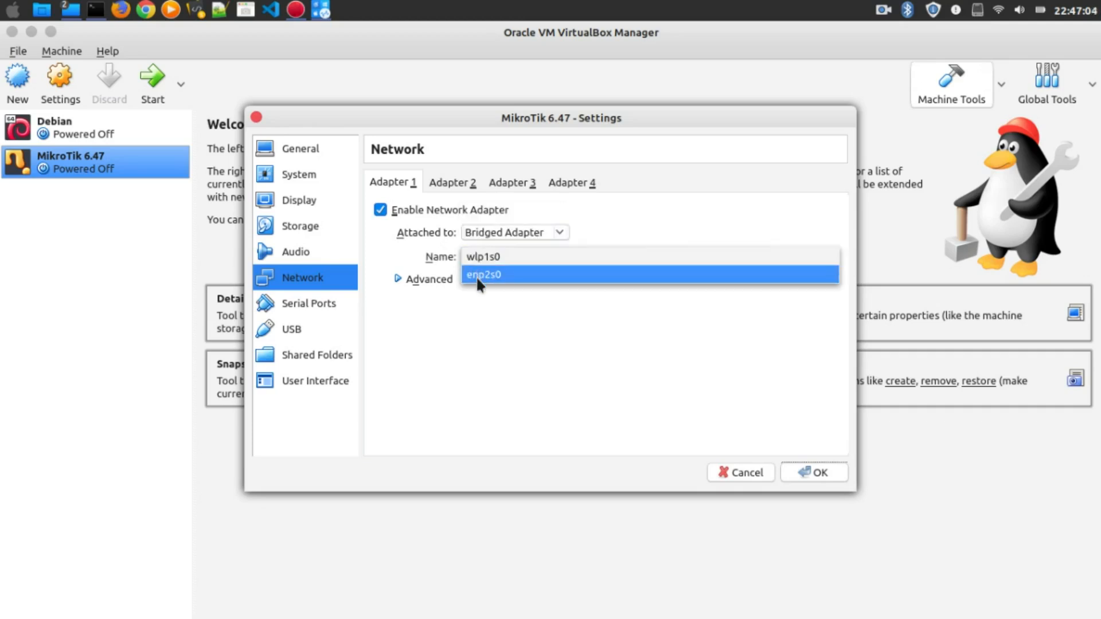
pyautogui.click(511, 275)
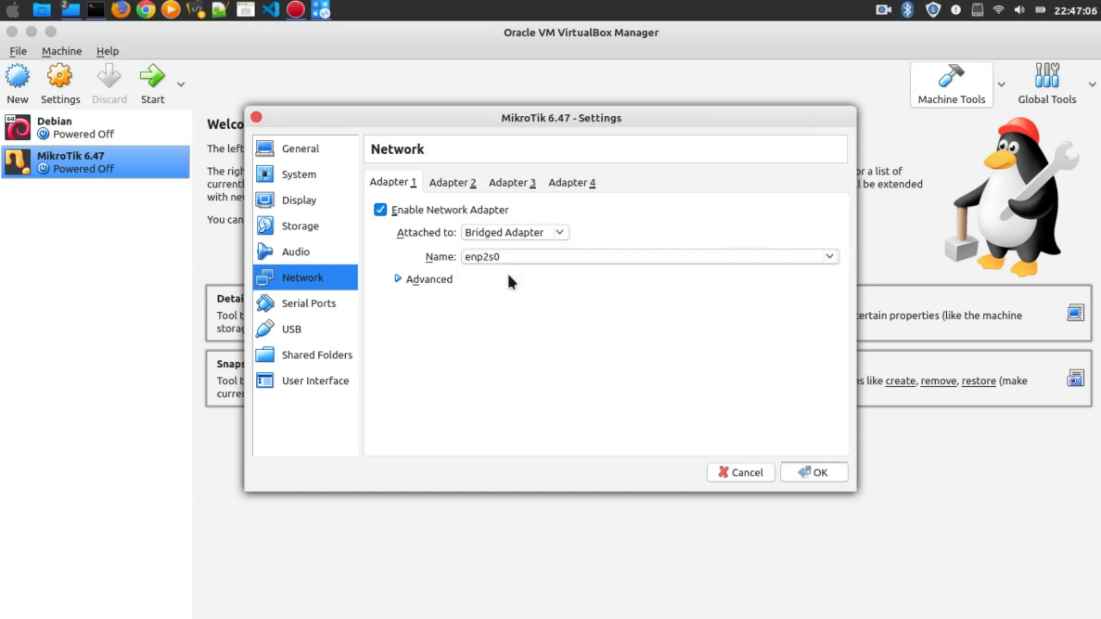
# - Set Adapter 1's Promiscuous Mode to Allow All and attach the adapter to the Internal Network intnet
pyautogui.click(427, 279)
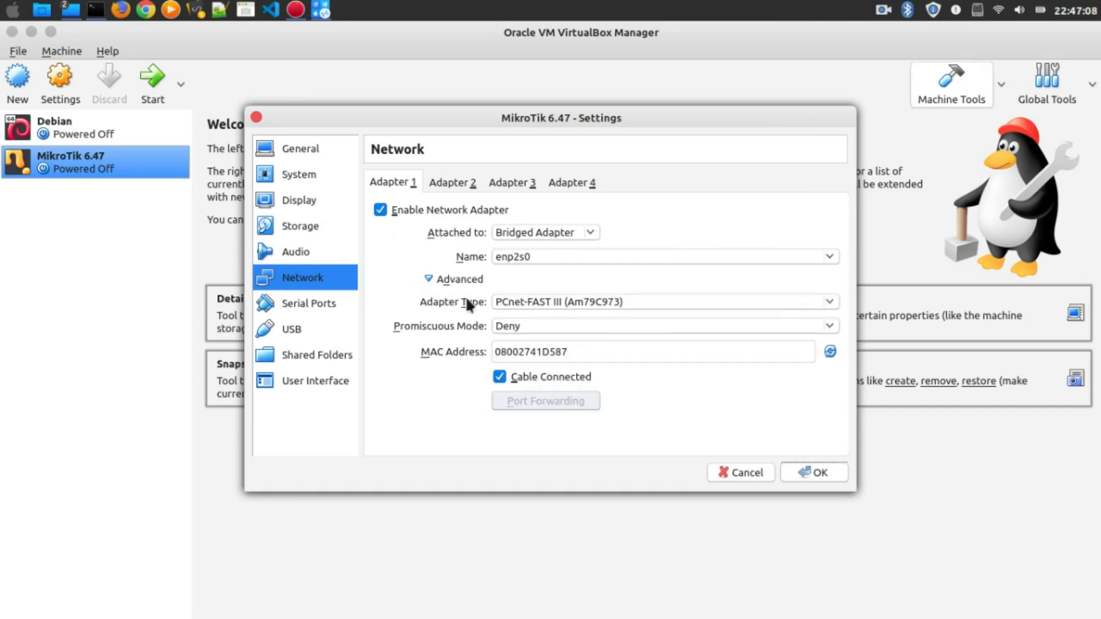
pyautogui.click(497, 320)
pyautogui.click(522, 361)
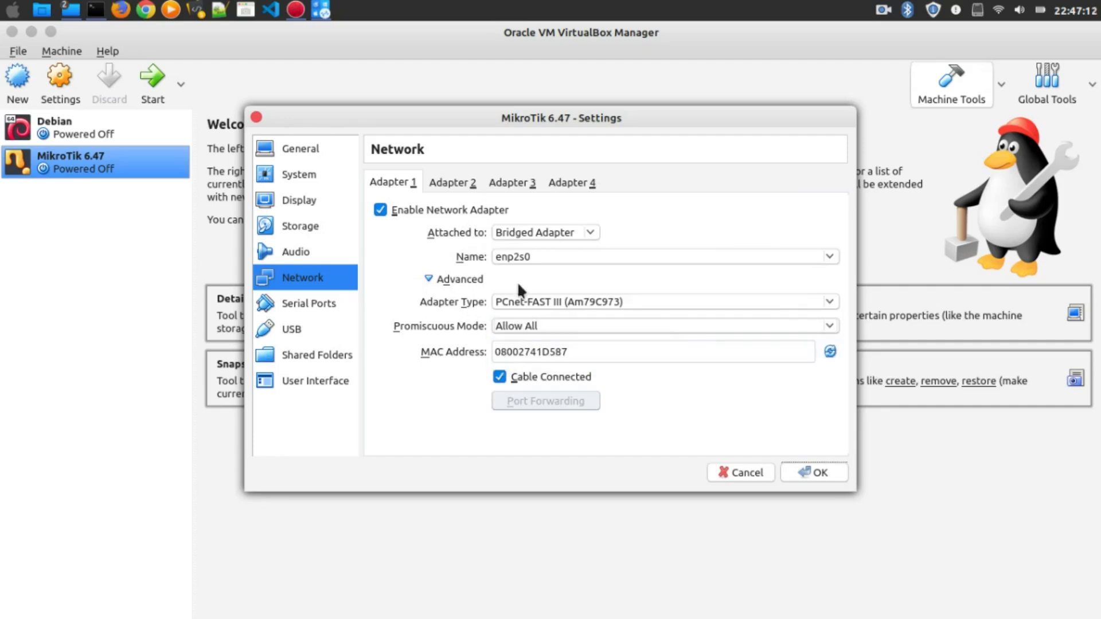
pyautogui.click(537, 232)
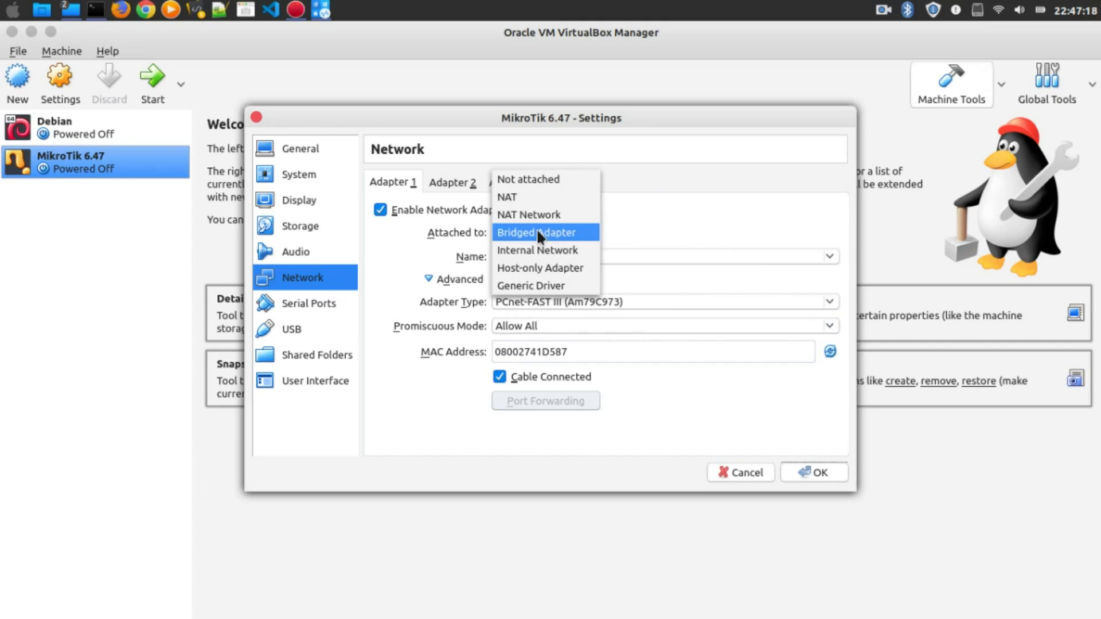
pyautogui.click(519, 259)
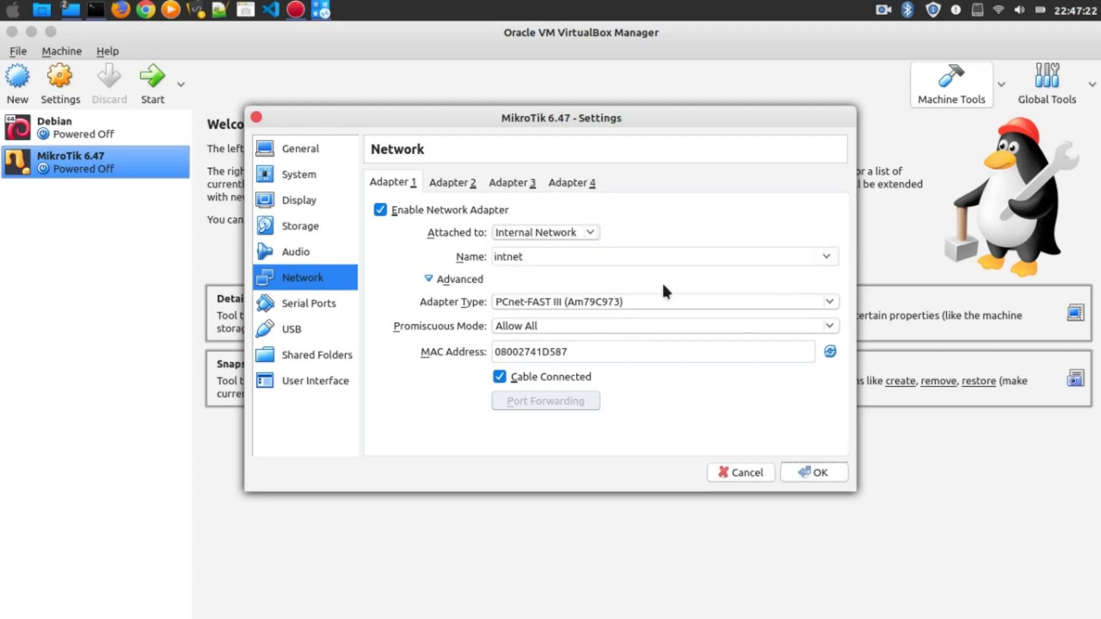
# - Enable network Adapter 2 as a Host-only Adapter with Promiscuous Mode set to Allow All
pyautogui.click(446, 182)
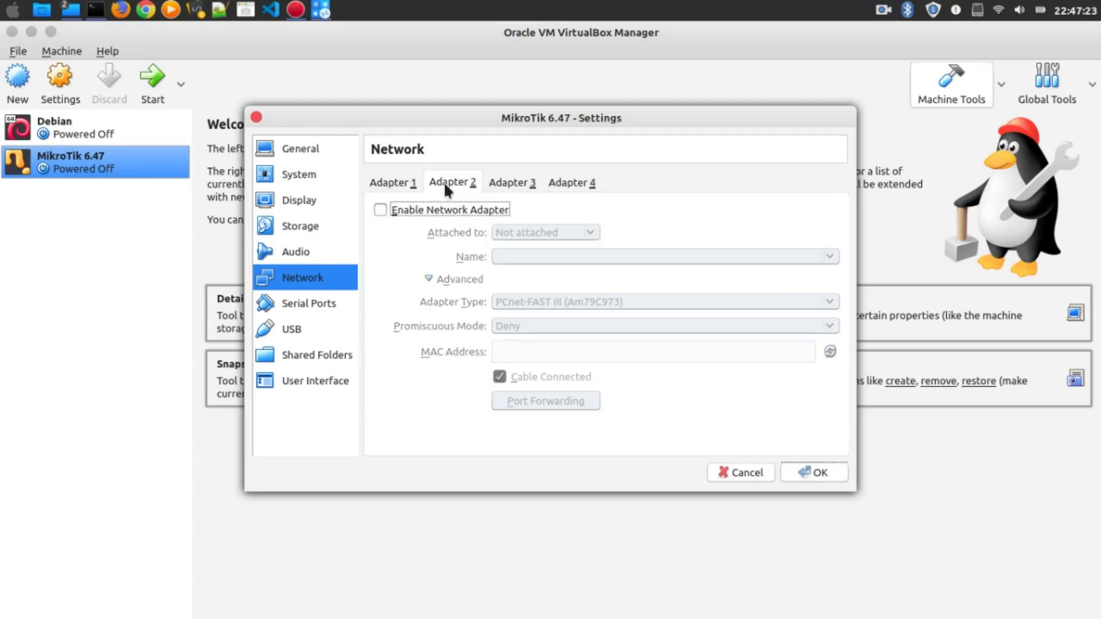
pyautogui.click(390, 212)
pyautogui.click(545, 233)
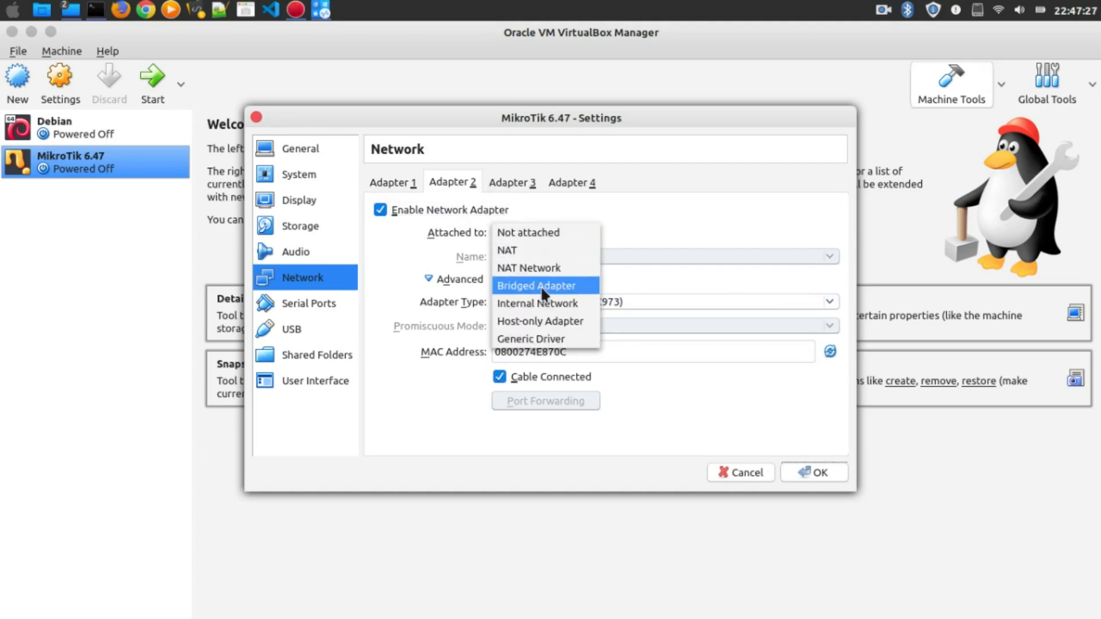
pyautogui.click(528, 326)
pyautogui.click(511, 326)
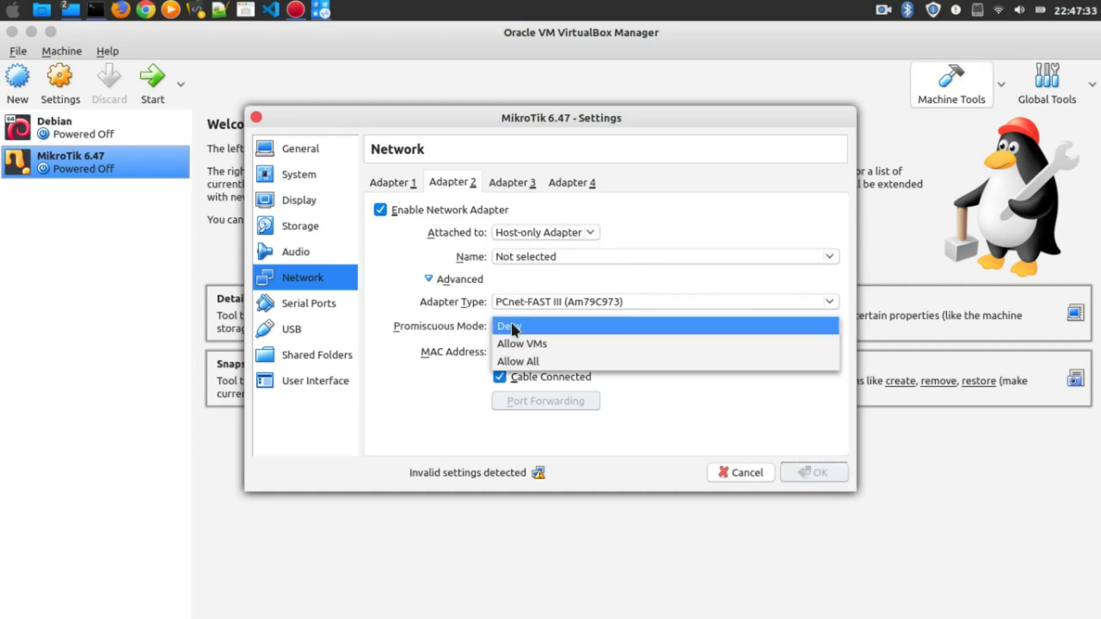
pyautogui.click(541, 363)
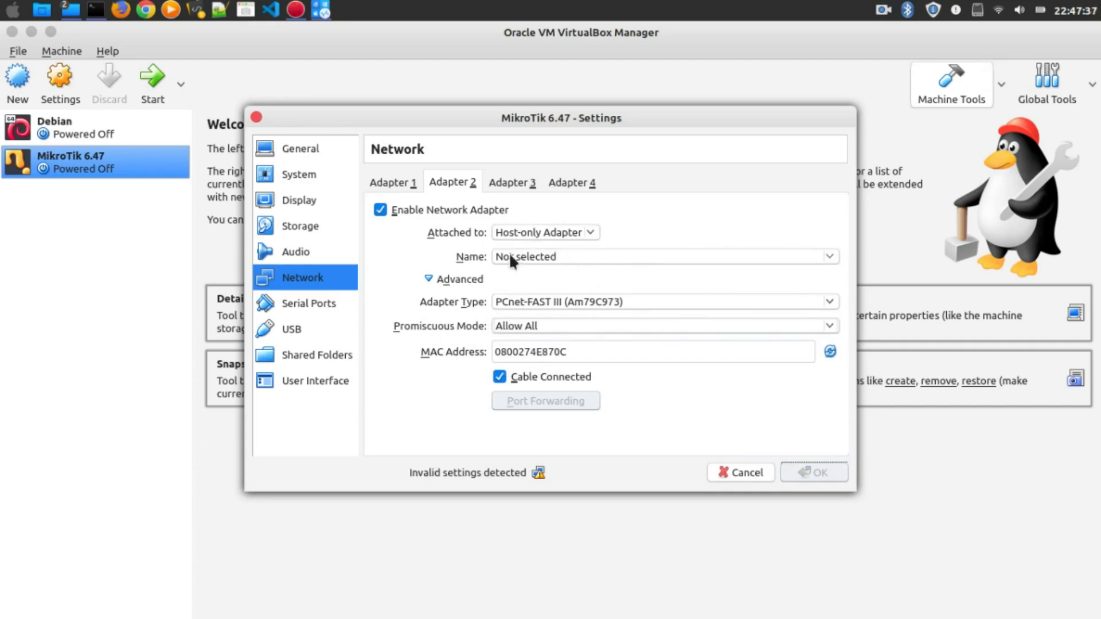
# - Attach Adapter 2 to a Bridged Adapter on wlp1s0 instead and save the virtual machine's settings
pyautogui.click(555, 257)
pyautogui.click(555, 257)
pyautogui.click(580, 234)
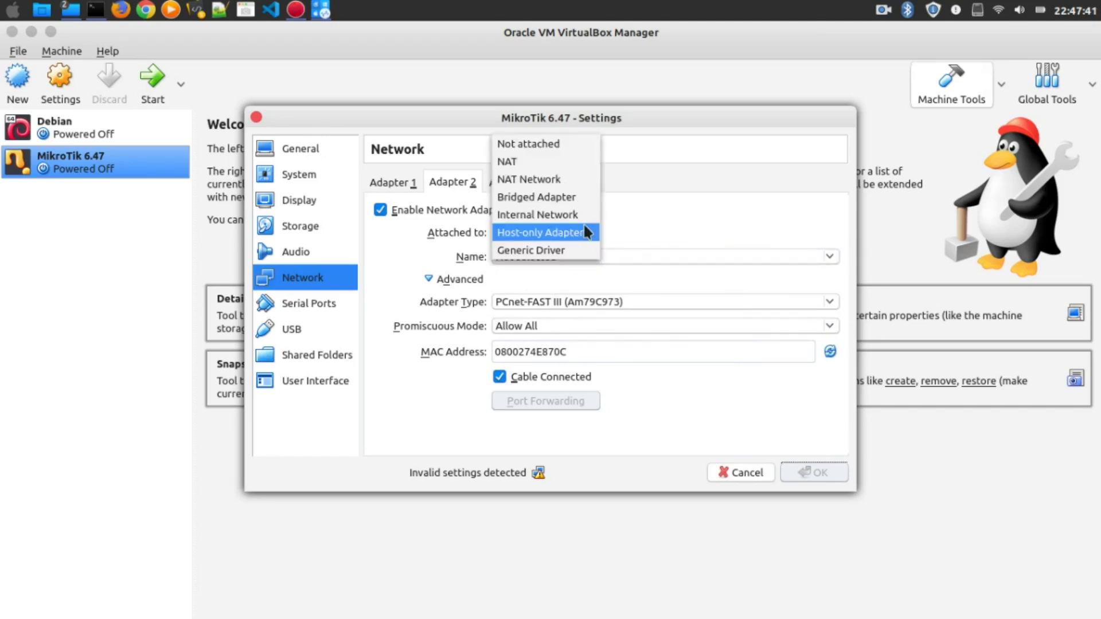
pyautogui.click(546, 195)
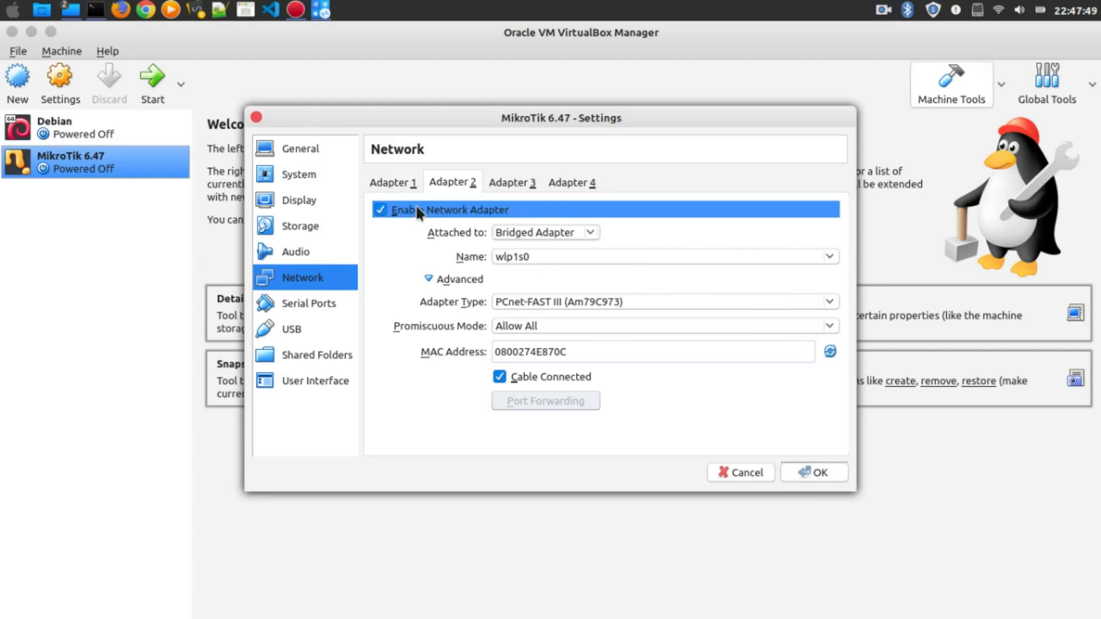
pyautogui.click(393, 184)
pyautogui.click(453, 184)
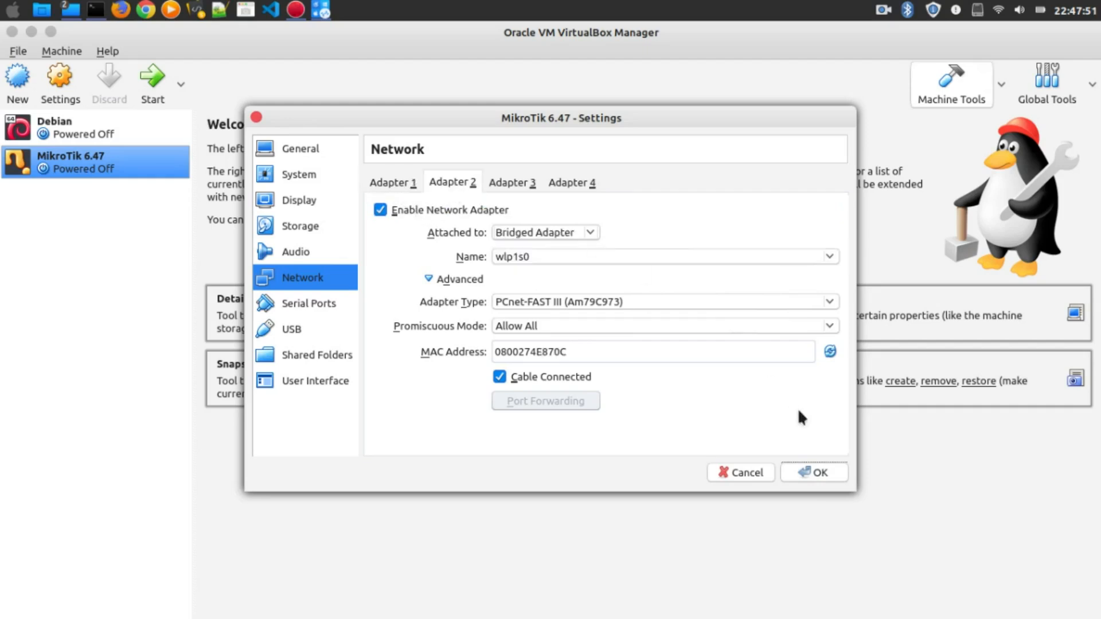
pyautogui.click(822, 470)
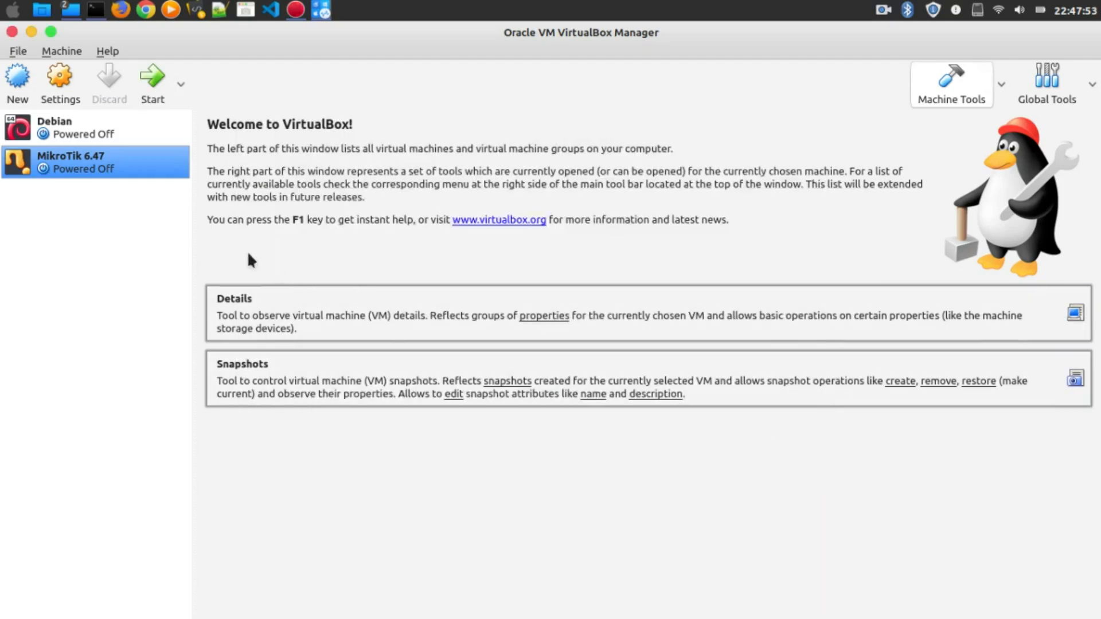
# - Start the MikroTik 6.47 virtual machine, maximize its window and set the display scale factor to 150%
pyautogui.click(150, 78)
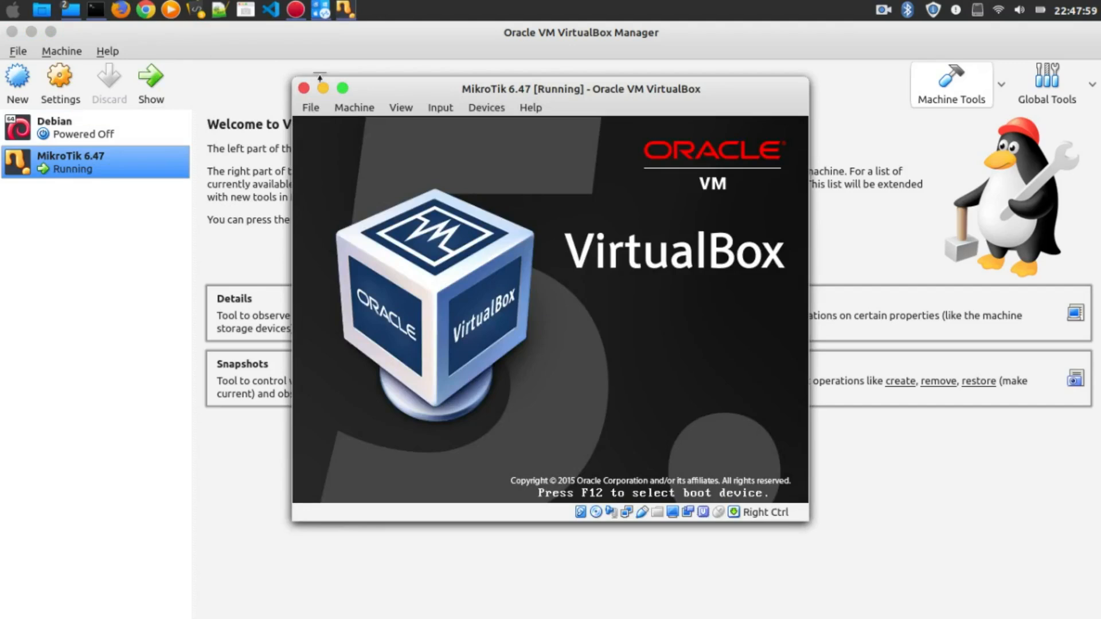
pyautogui.click(340, 84)
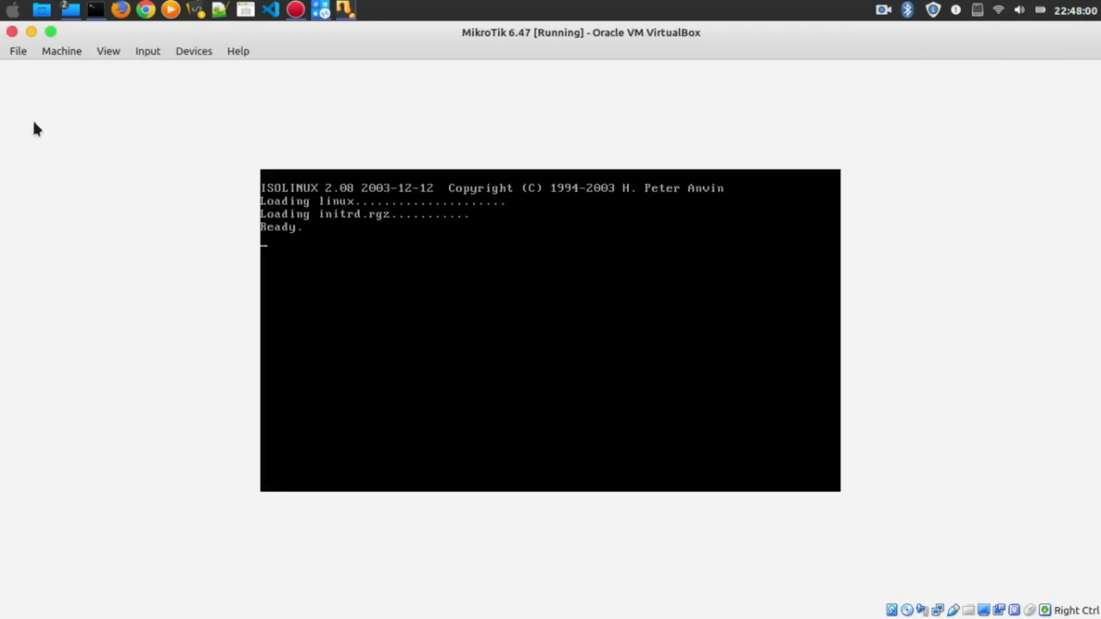
pyautogui.click(112, 56)
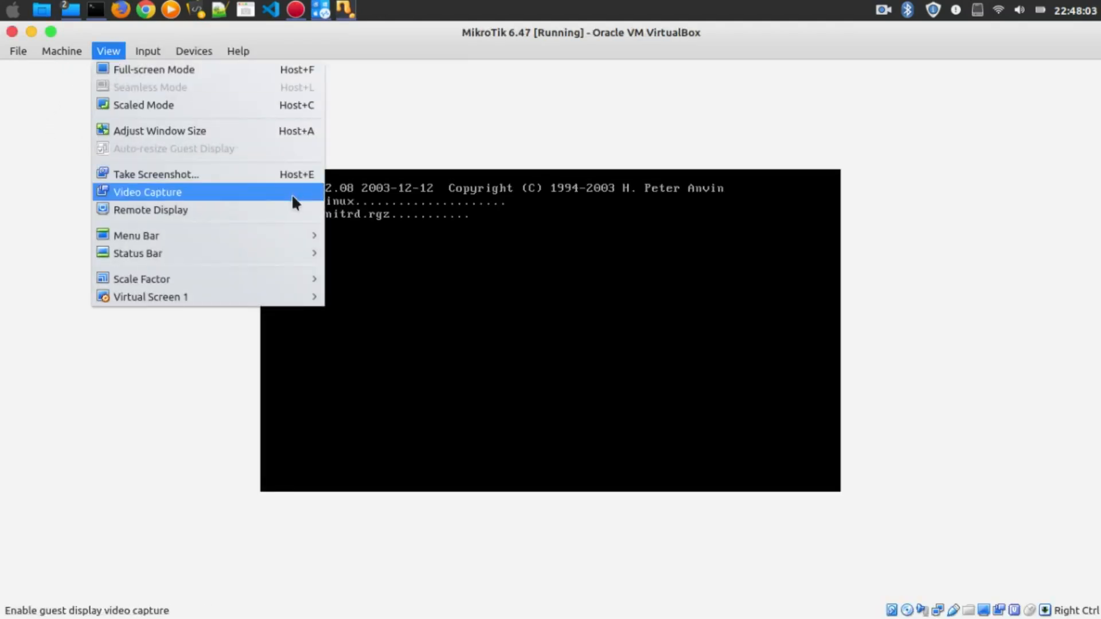
pyautogui.moveTo(318, 278)
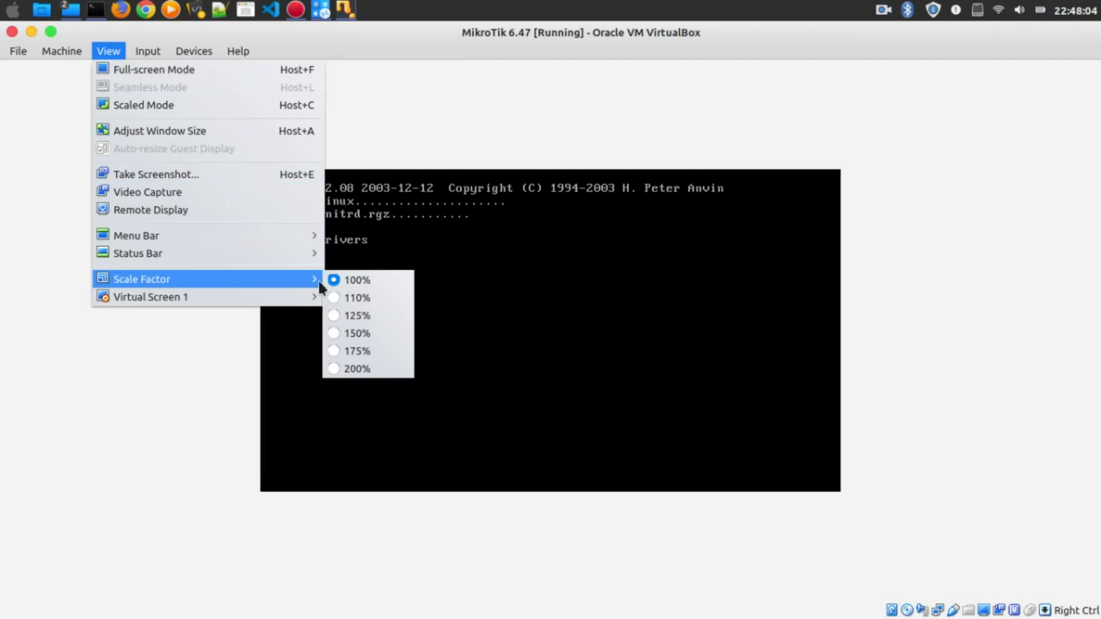
pyautogui.click(360, 333)
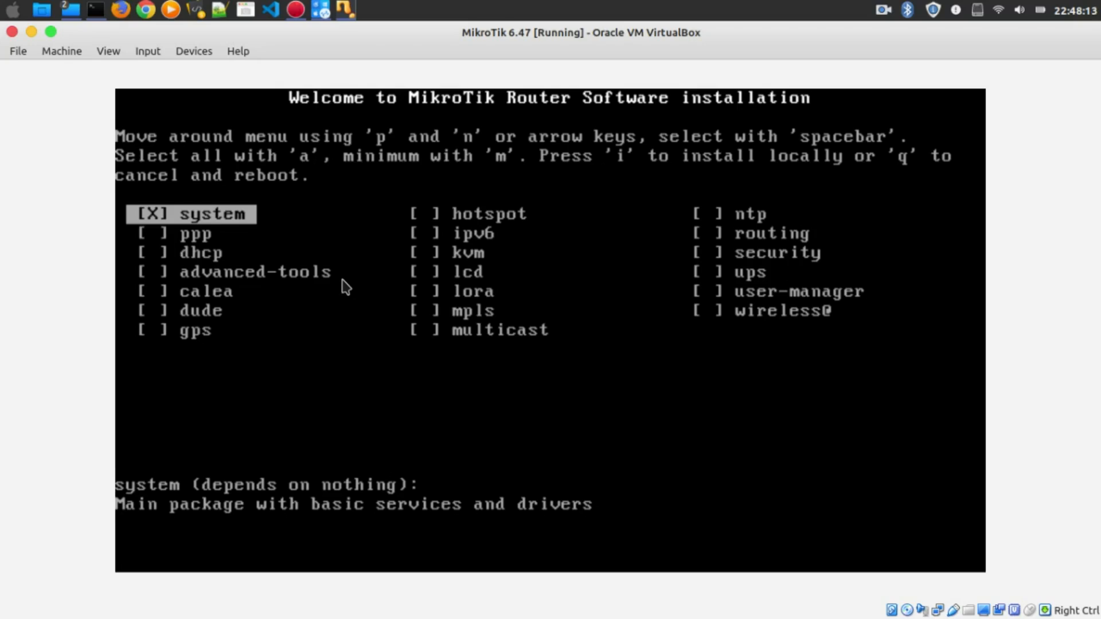
# - Examine the packages from system to gps and their descriptions in the MikroTik Router Software installation list
pyautogui.press('Down')
pyautogui.press('Down')
pyautogui.press('Down')
pyautogui.press('Down')
pyautogui.press('Down')
pyautogui.press('Down')
pyautogui.press('Down')
pyautogui.press('Up')
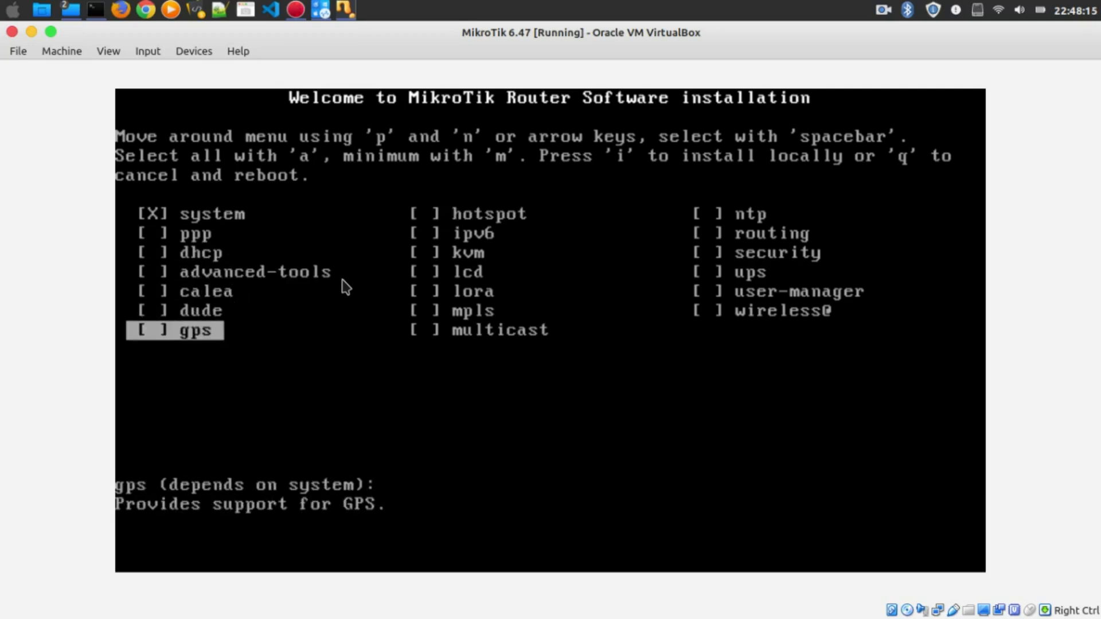
pyautogui.press('Up')
pyautogui.press('Up')
pyautogui.press('Up')
pyautogui.press('Up')
pyautogui.press('Up')
pyautogui.press('Up')
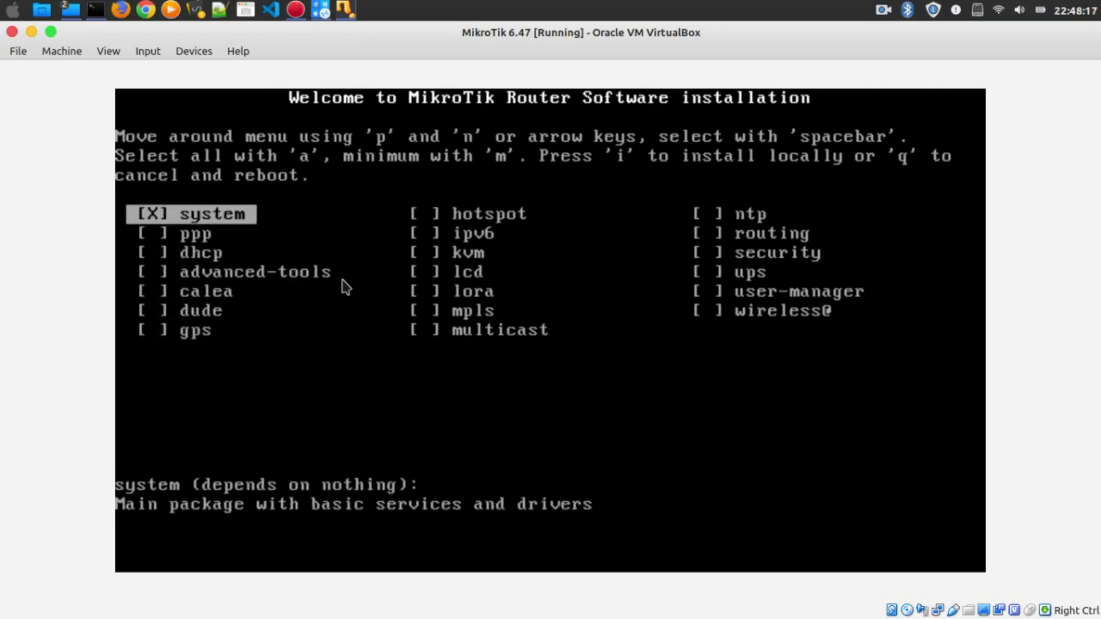
pyautogui.press('Down')
pyautogui.press('Down')
pyautogui.press('Down')
pyautogui.press('Down')
pyautogui.press('Down')
pyautogui.press('Down')
pyautogui.press('Down')
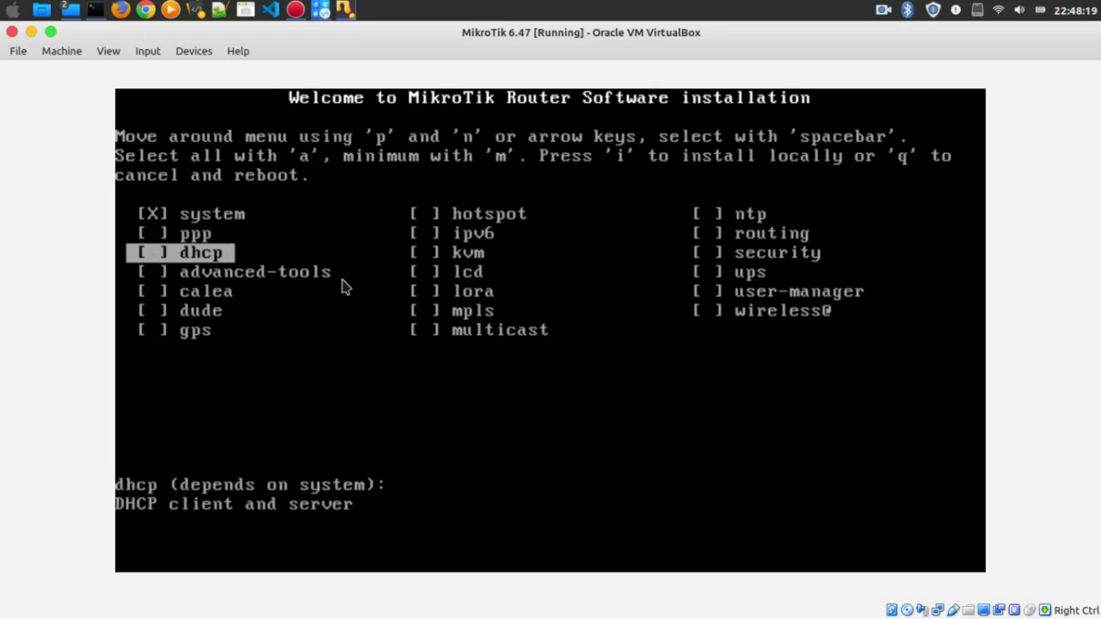
pyautogui.press('Up')
pyautogui.press('Up')
pyautogui.press('Up')
pyautogui.press('Up')
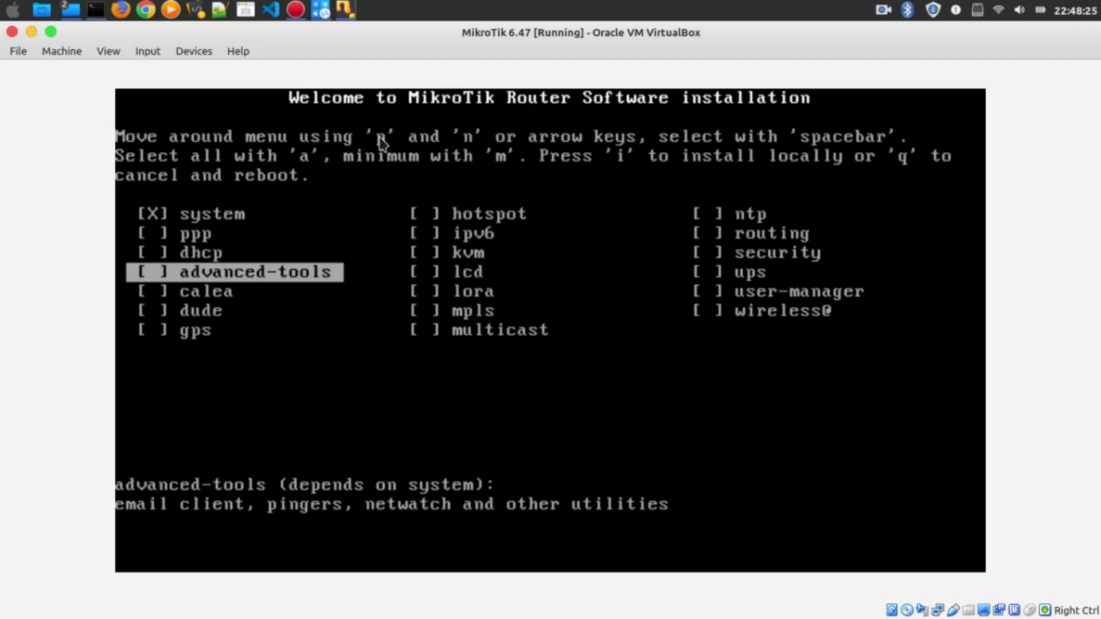
pyautogui.press('Up')
pyautogui.press('Up')
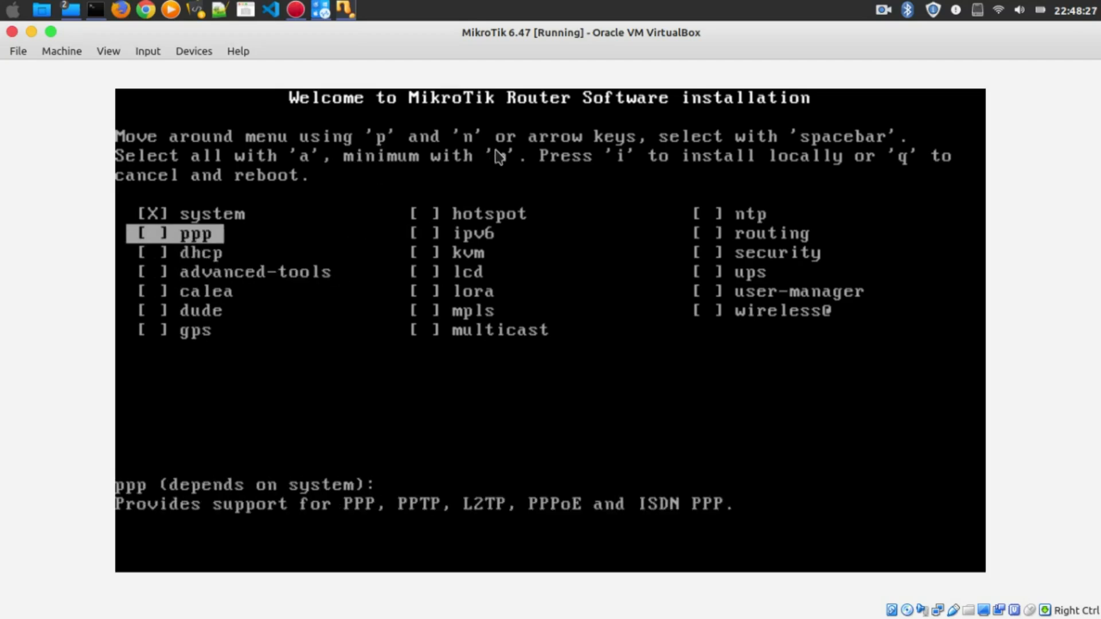
# - Read through the descriptions of the first-column packages once more, from ppp down to gps and back
pyautogui.press('Down')
pyautogui.press('Down')
pyautogui.press('Down')
pyautogui.press('Down')
pyautogui.press('Down')
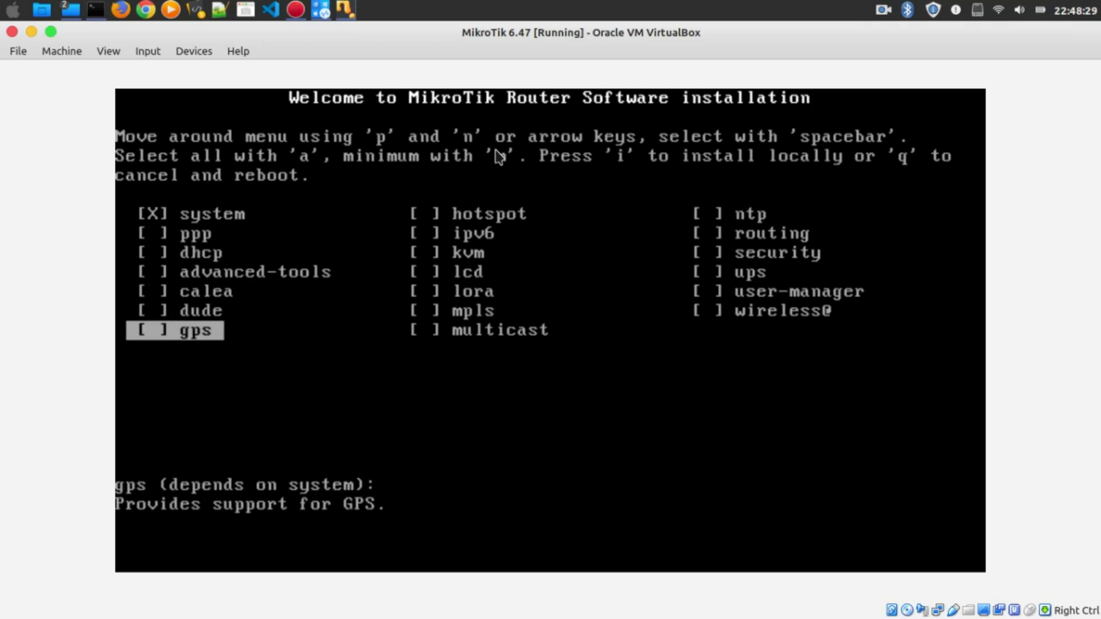
pyautogui.press('Up')
pyautogui.press('Up')
pyautogui.press('Up')
pyautogui.press('Up')
pyautogui.press('Up')
pyautogui.press('Up')
pyautogui.press('Down')
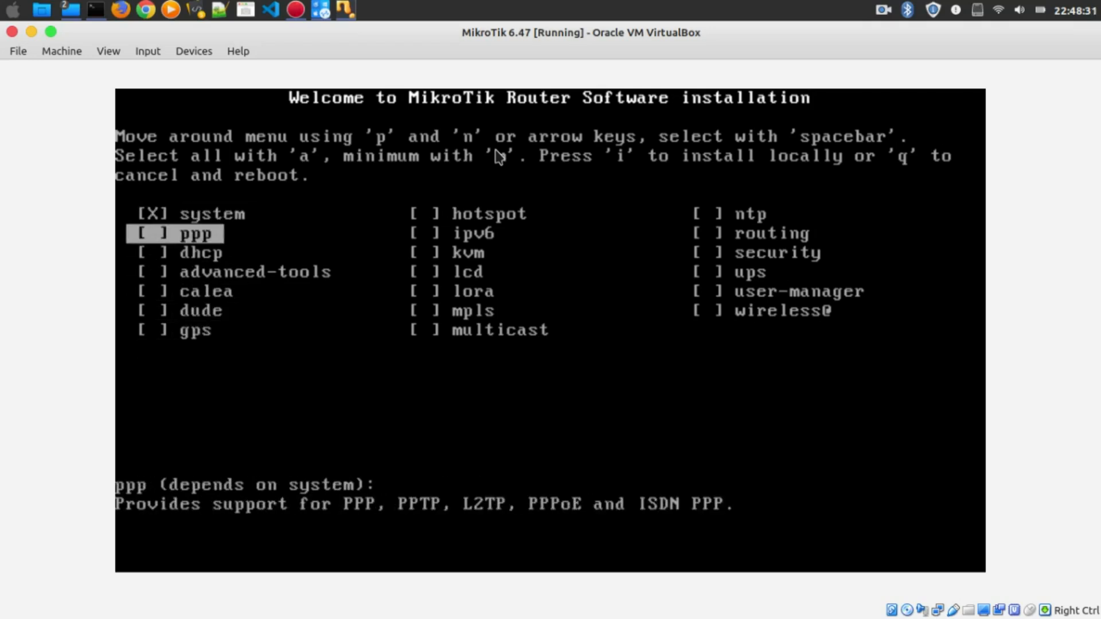
# - Try marking ppp, dhcp, advanced-tools, calea and dude one by one, and unmark each of them again
pyautogui.press('Down')
pyautogui.press('space')
pyautogui.press('space')
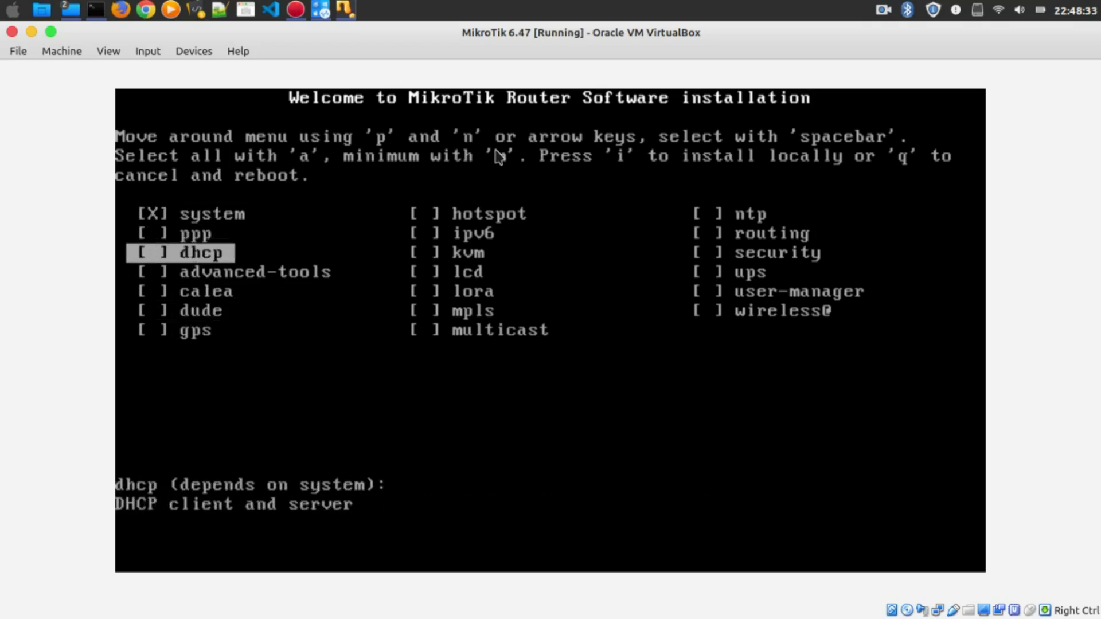
pyautogui.press('Up')
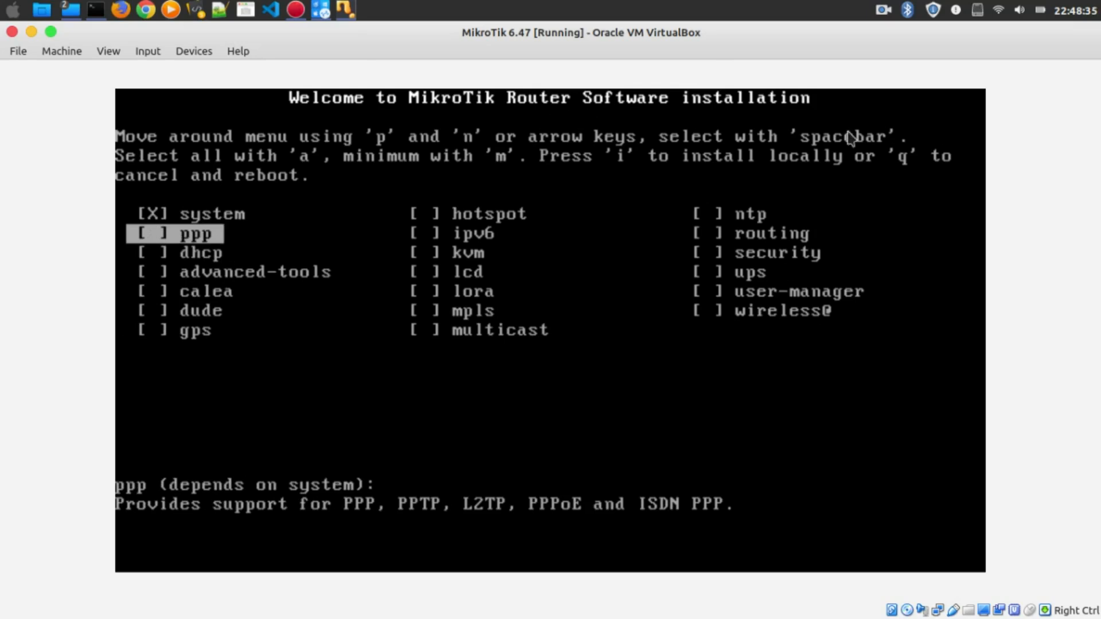
pyautogui.press('space')
pyautogui.press('Down')
pyautogui.press('space')
pyautogui.press('Down')
pyautogui.press('space')
pyautogui.press('Down')
pyautogui.press('space')
pyautogui.press('Down')
pyautogui.press('space')
pyautogui.press('space')
pyautogui.press('Up')
pyautogui.press('space')
pyautogui.press('Up')
pyautogui.press('space')
pyautogui.press('Up')
pyautogui.press('space')
pyautogui.press('Up')
pyautogui.press('space')
# - Try both the all-packages and the minimum selection, and leave all packages selected for installation
pyautogui.press('a')
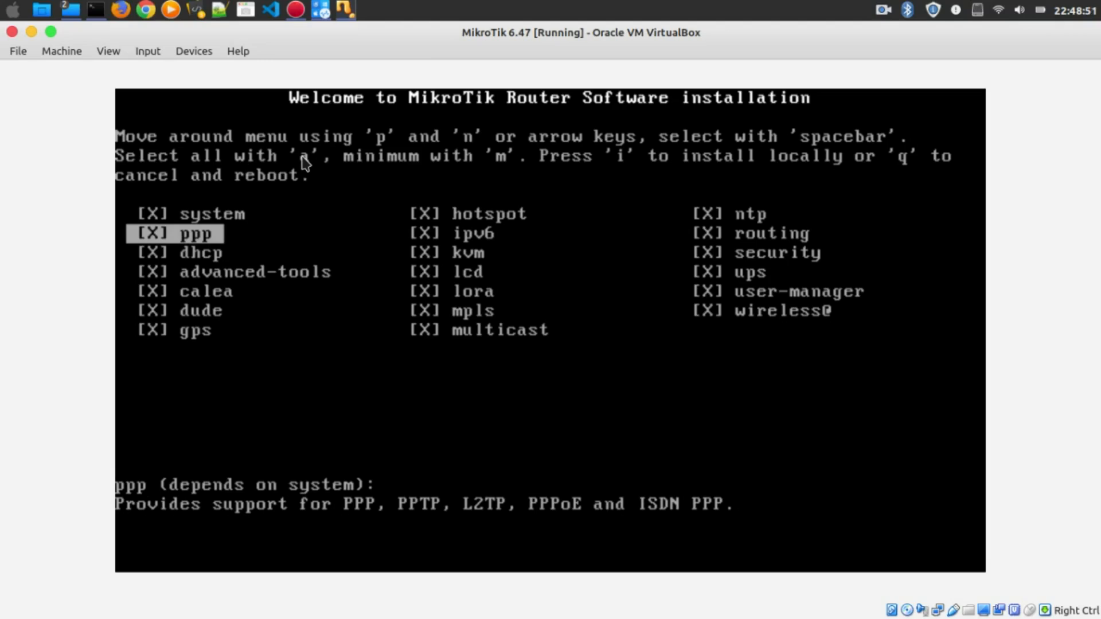
pyautogui.press('m')
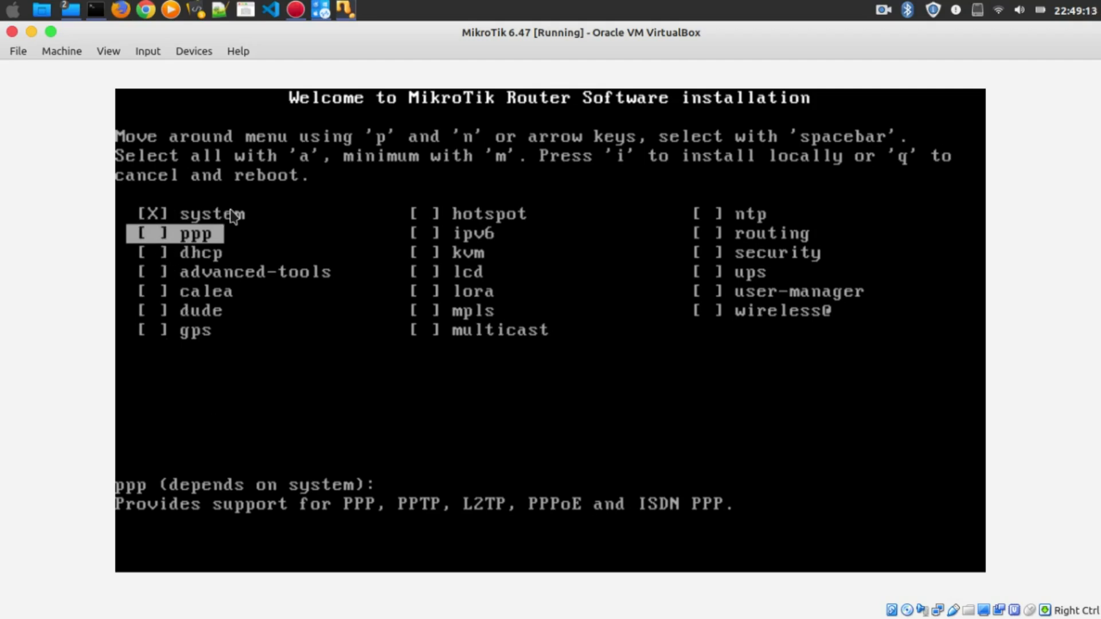
pyautogui.press('a')
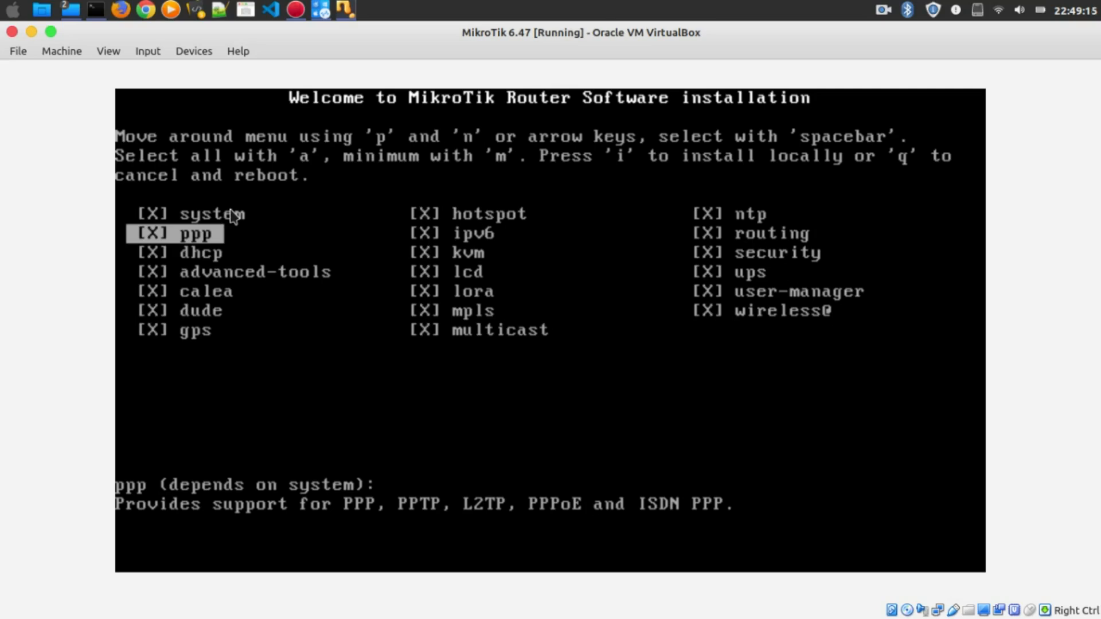
# - Install the selected packages locally, answering y to keeping the old configuration and to erasing the disk, and reboot
pyautogui.press('i')
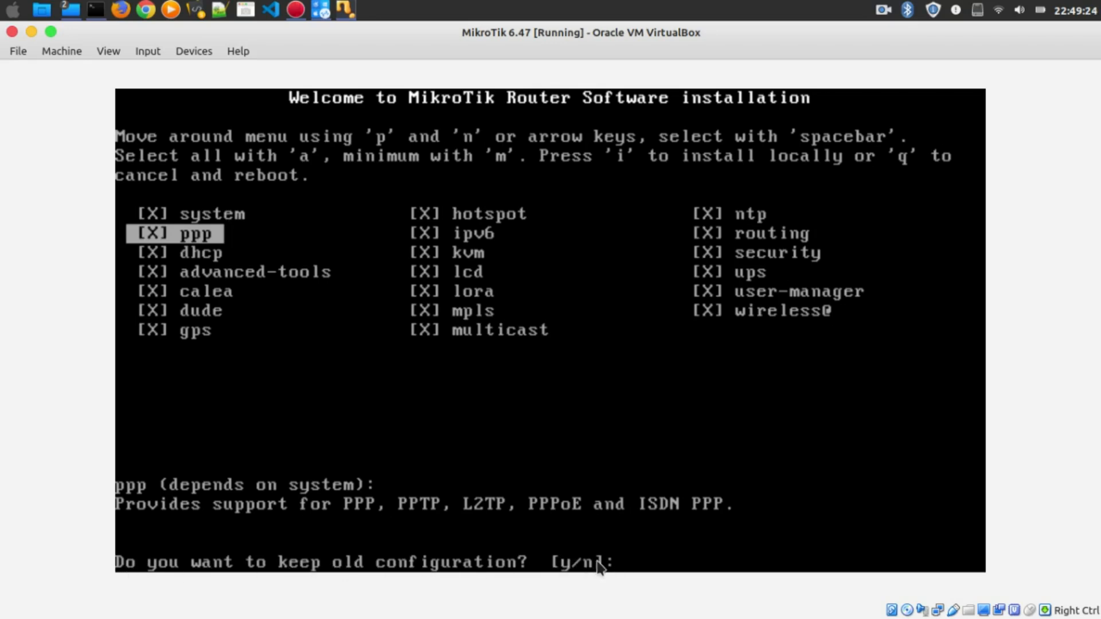
pyautogui.write('y/n]:')
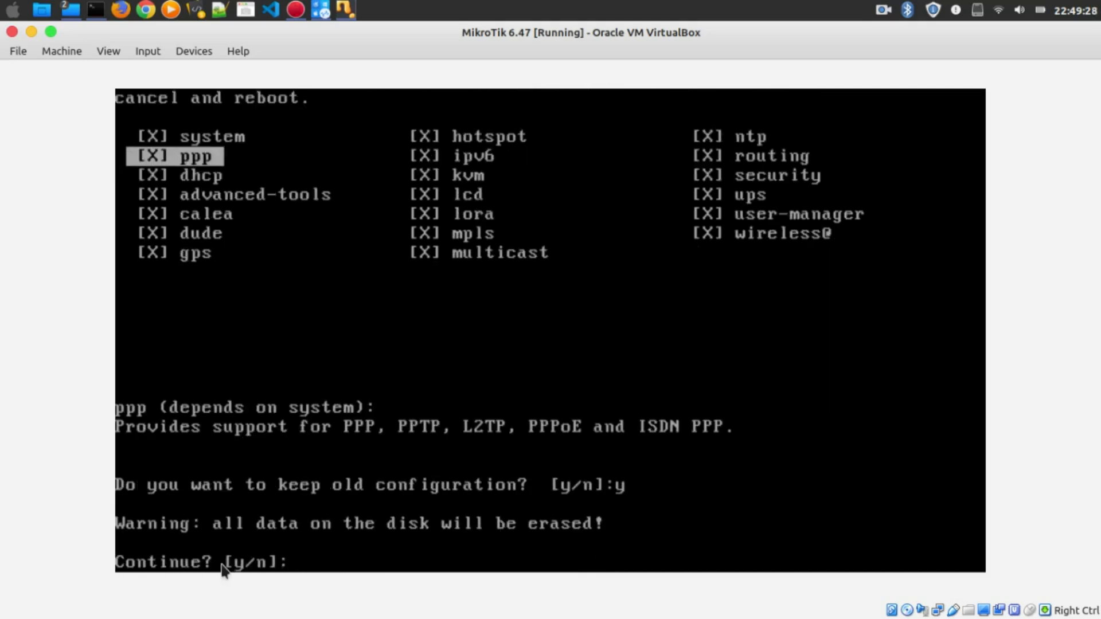
pyautogui.write('y')
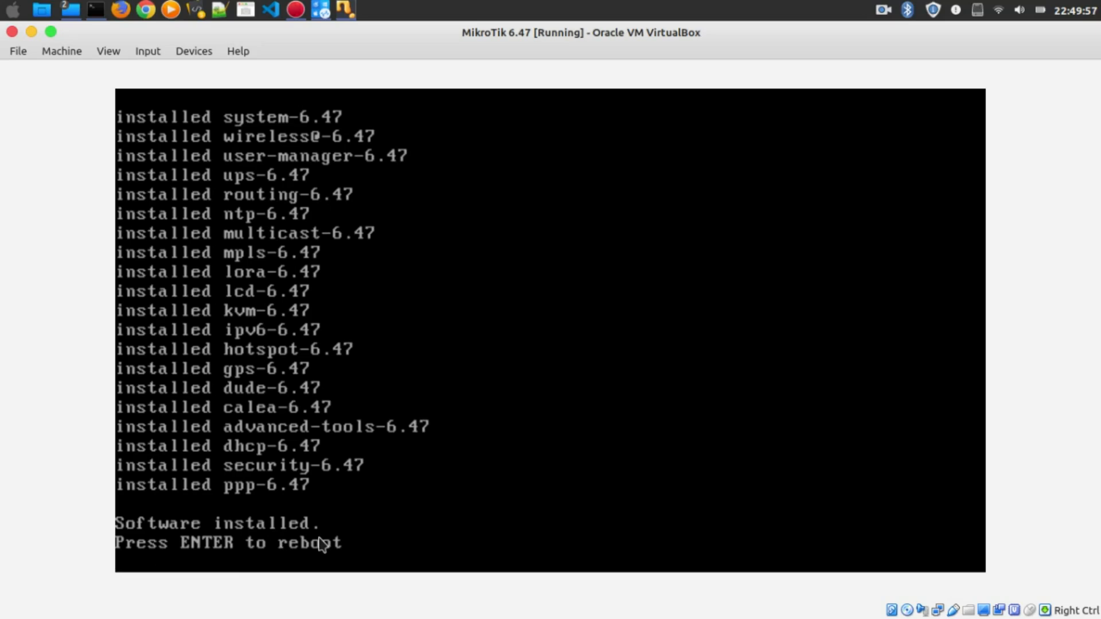
pyautogui.press('Return')
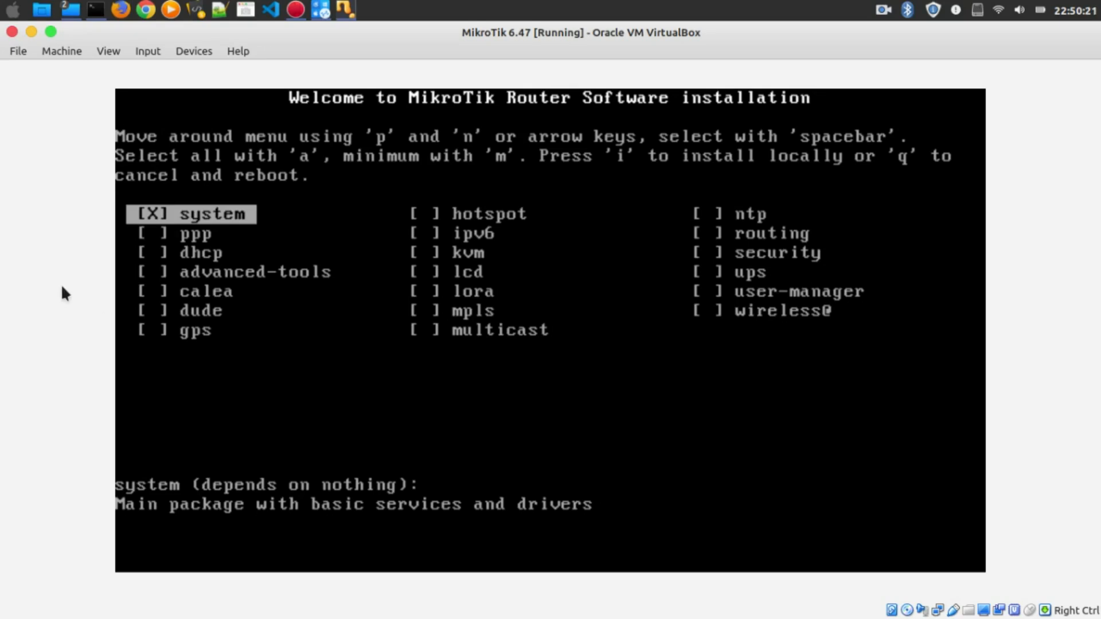
pyautogui.click(200, 53)
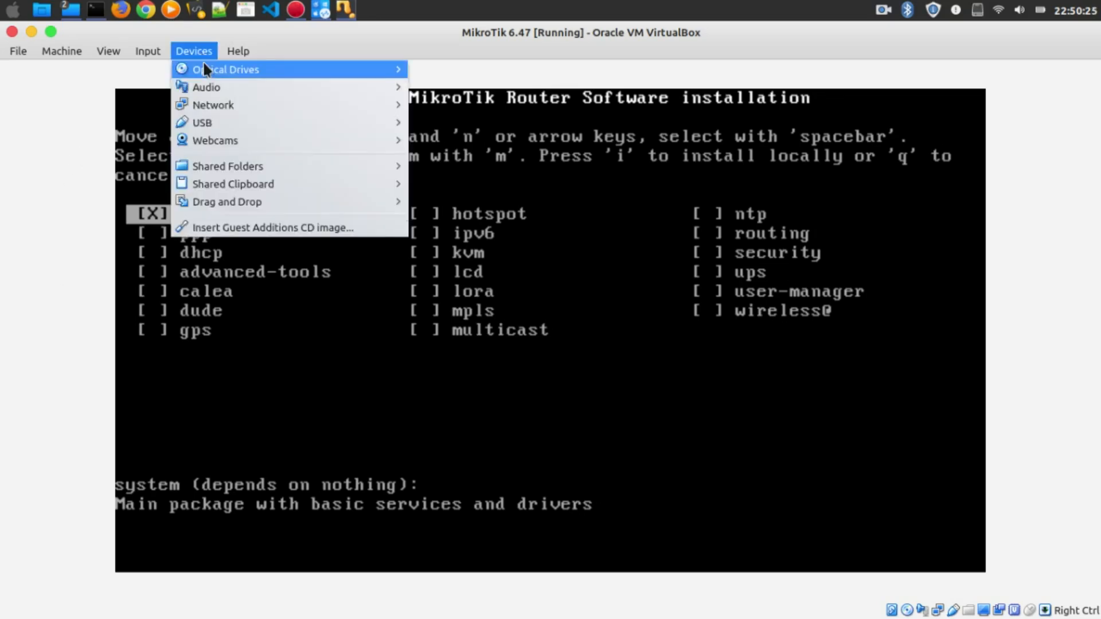
pyautogui.moveTo(202, 64)
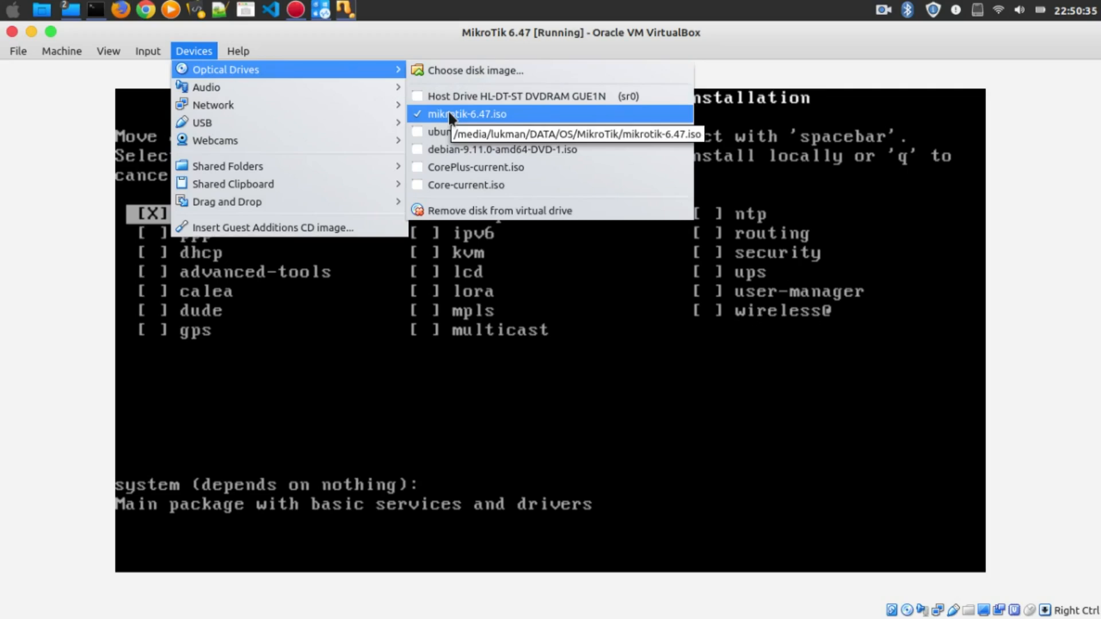
pyautogui.click(35, 141)
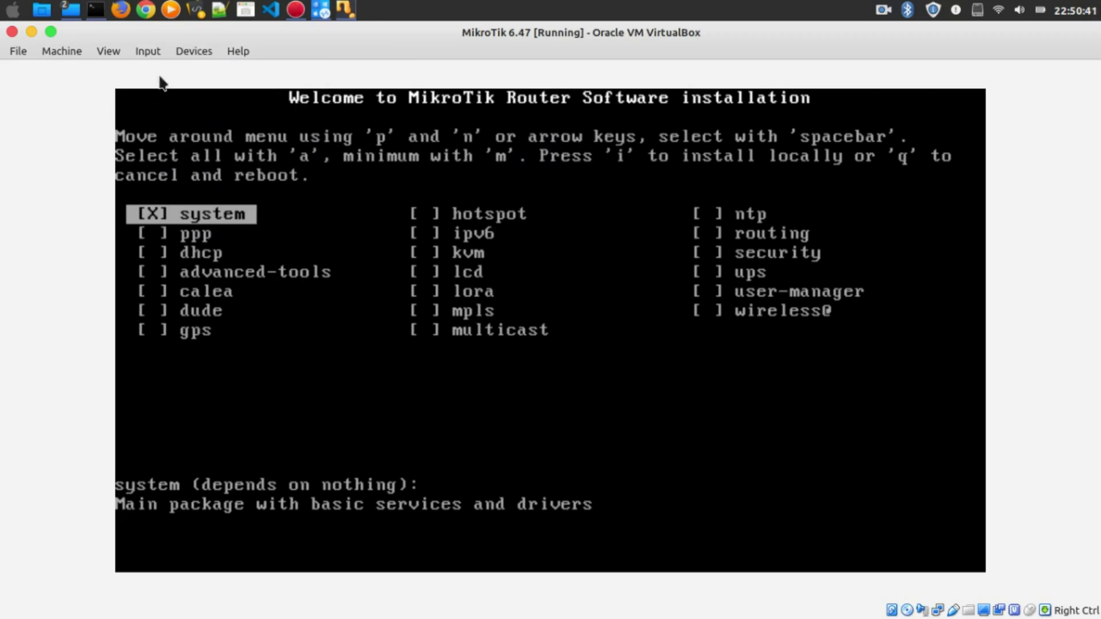
# - Remove the mikrotik-6.47.iso disk from the virtual drive with a forced unmount and reset the virtual machine
pyautogui.click(180, 50)
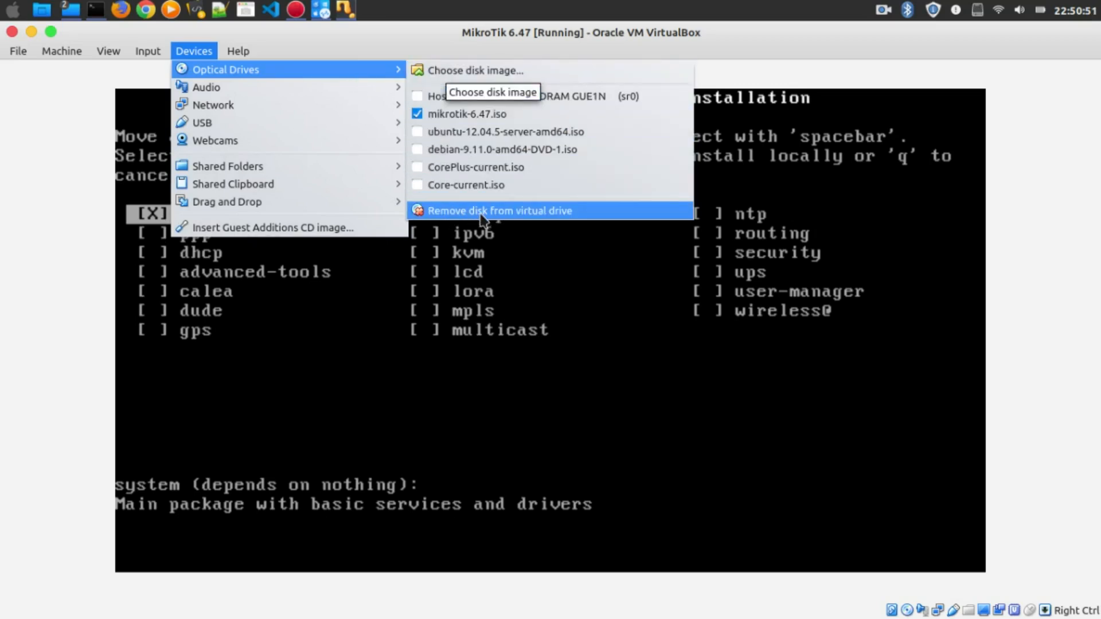
pyautogui.click(523, 213)
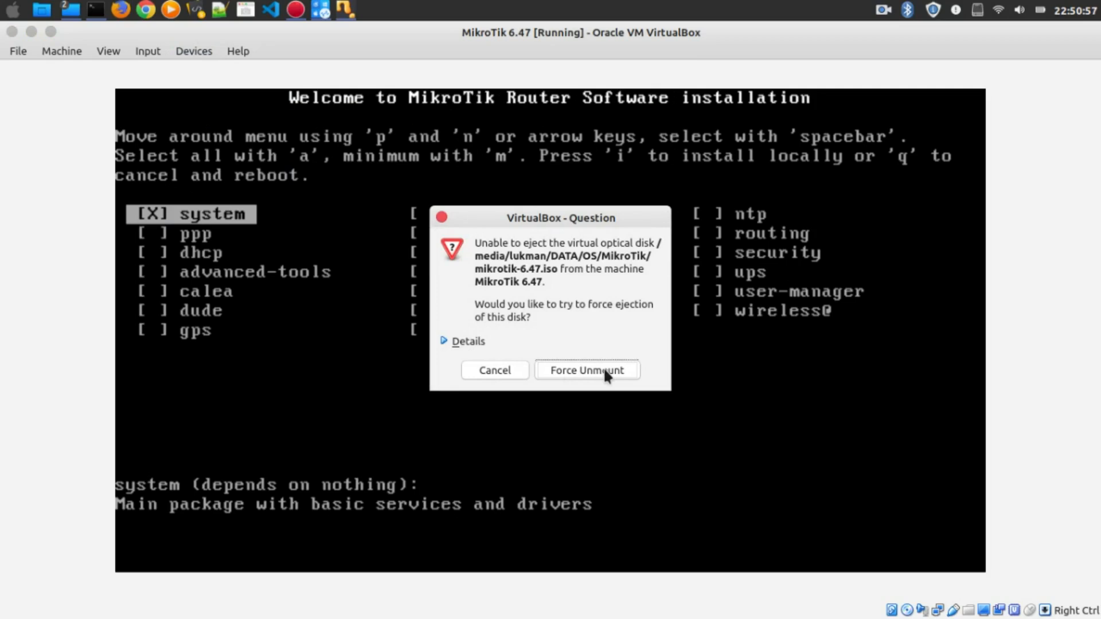
pyautogui.click(604, 369)
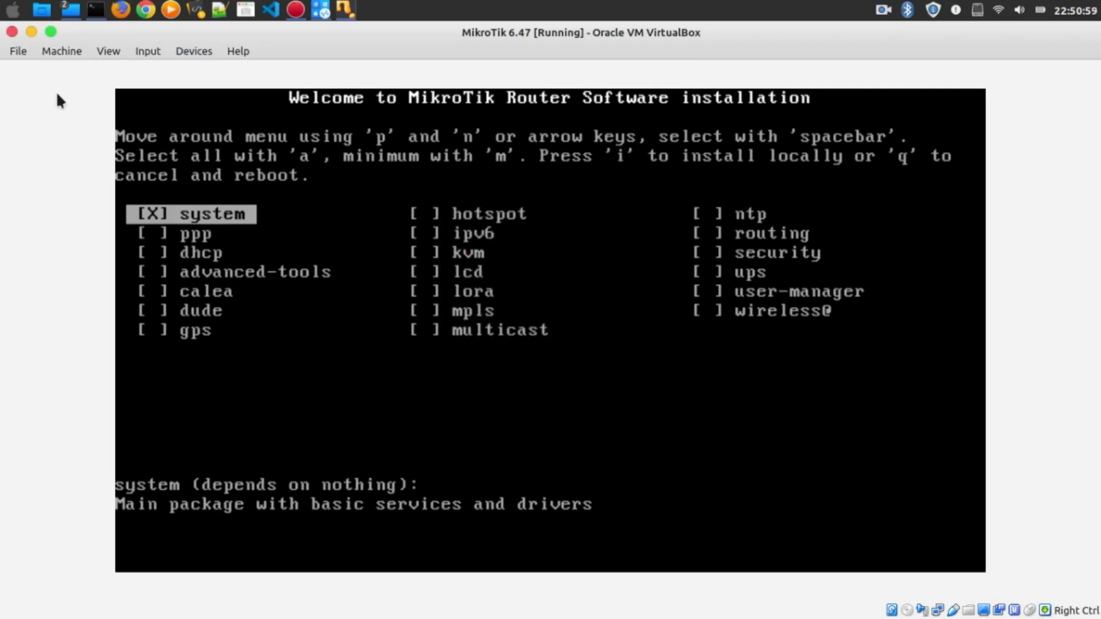
pyautogui.click(56, 53)
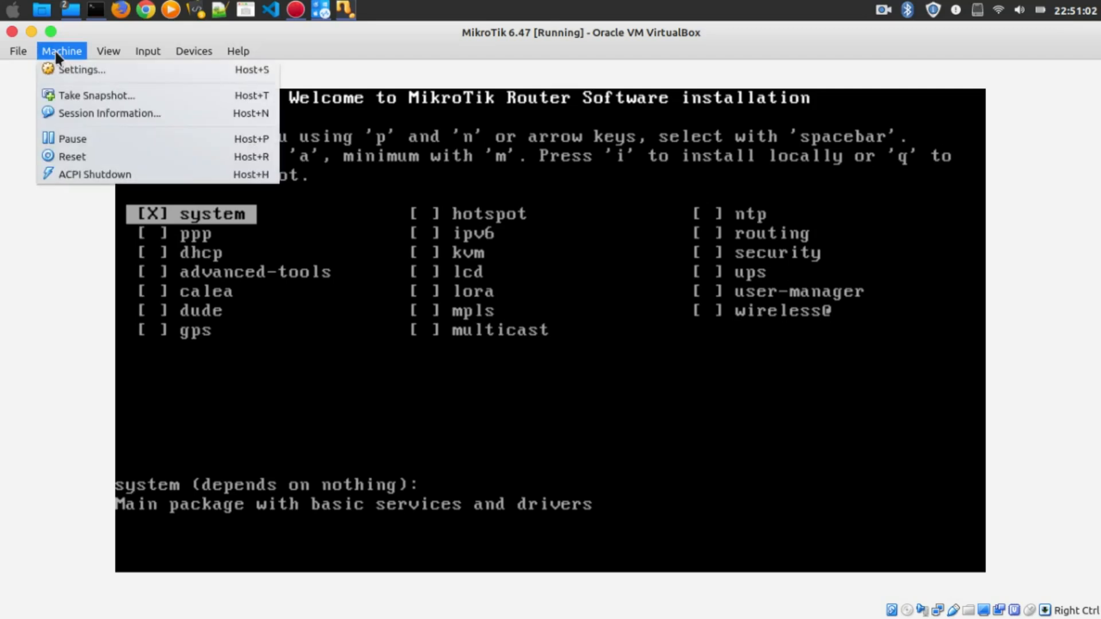
pyautogui.click(70, 156)
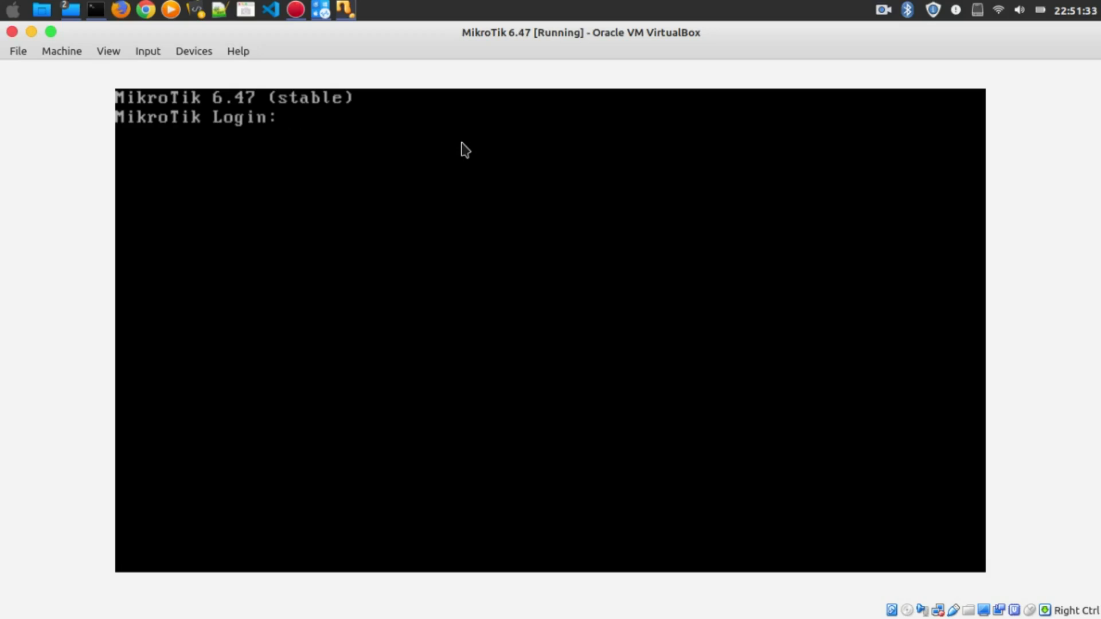
# - Log in to the MikroTik console as admin, leaving the password empty
pyautogui.write('admiin')
pyautogui.press('BackSpace')
pyautogui.press('BackSpace')
pyautogui.write('b')
pyautogui.press('BackSpace')
pyautogui.write('n')
pyautogui.press('Return')
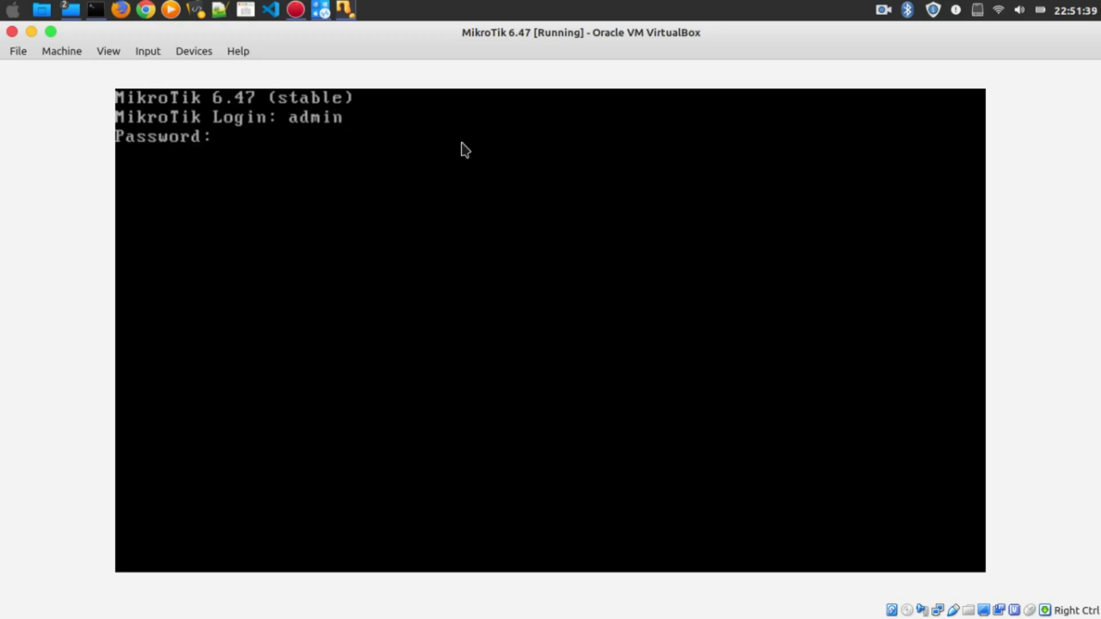
pyautogui.press('Return')
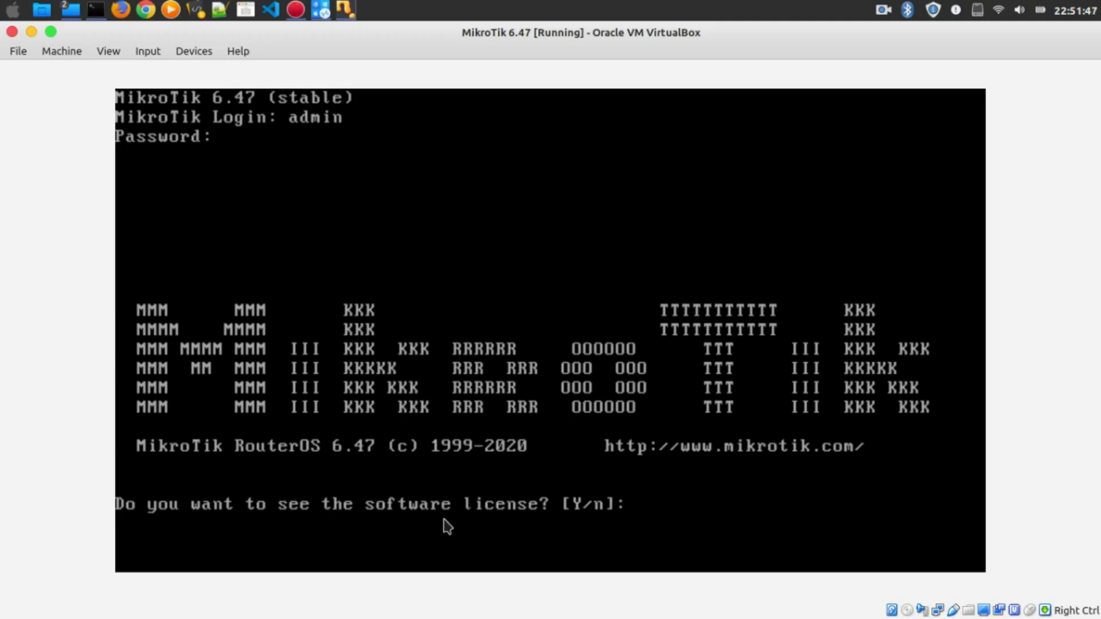
# - Decline viewing the software license with n and continue past the software key notice to the command prompt
pyautogui.write('n')
pyautogui.press('Return')
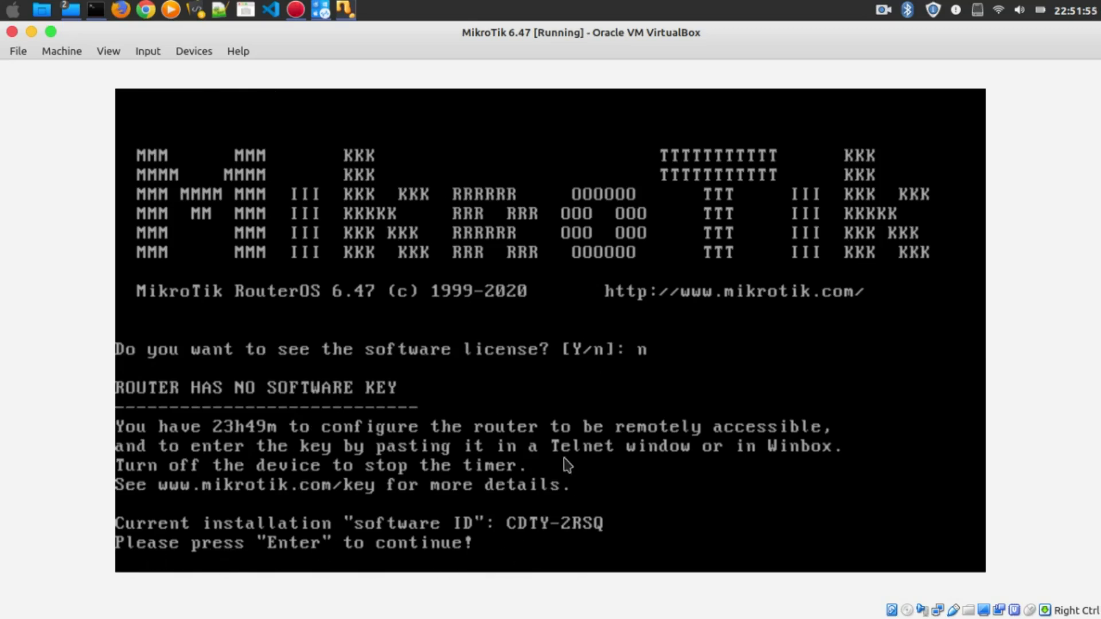
pyautogui.press('Return')
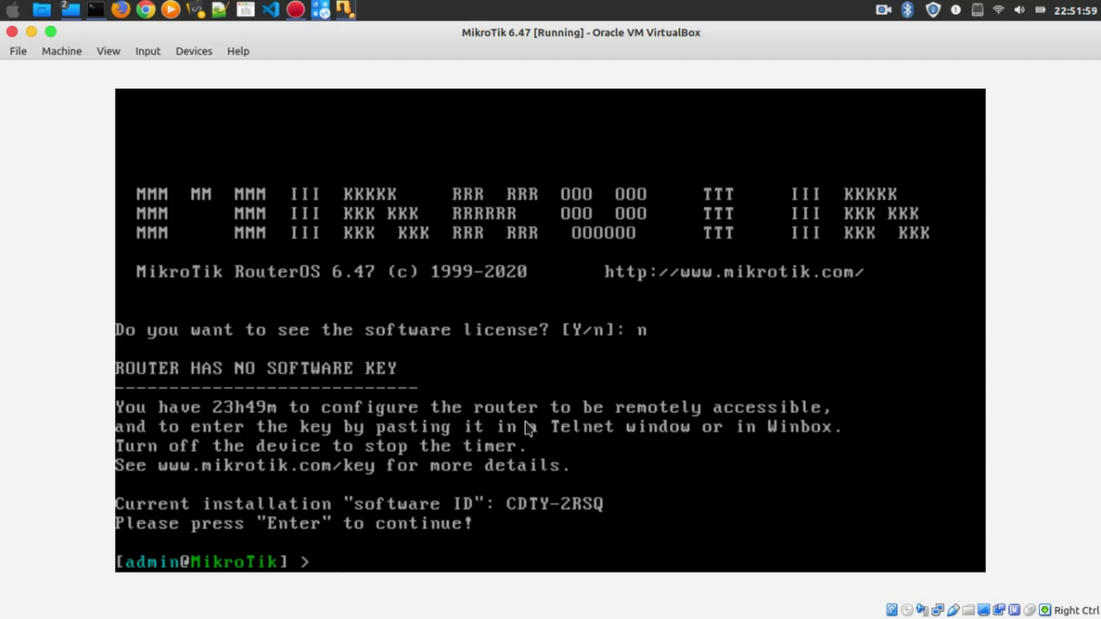
# - Clear the console, try the ls command and list the commands available at the root level
pyautogui.hotkey('ctrl', 'l')
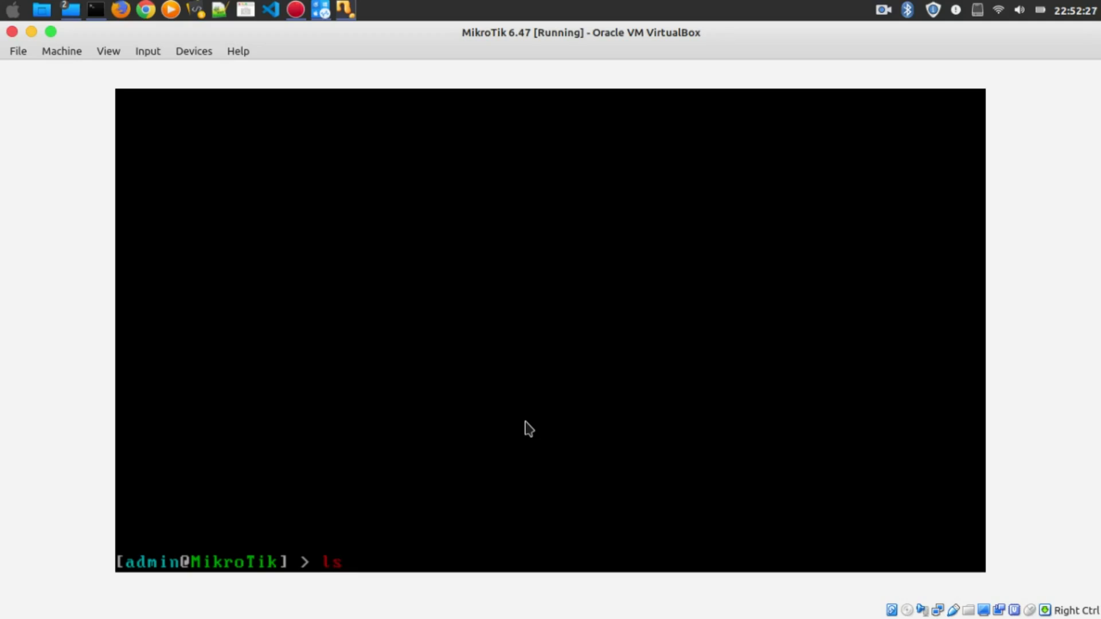
pyautogui.press('Return')
pyautogui.press('Tab')
pyautogui.press('Tab')
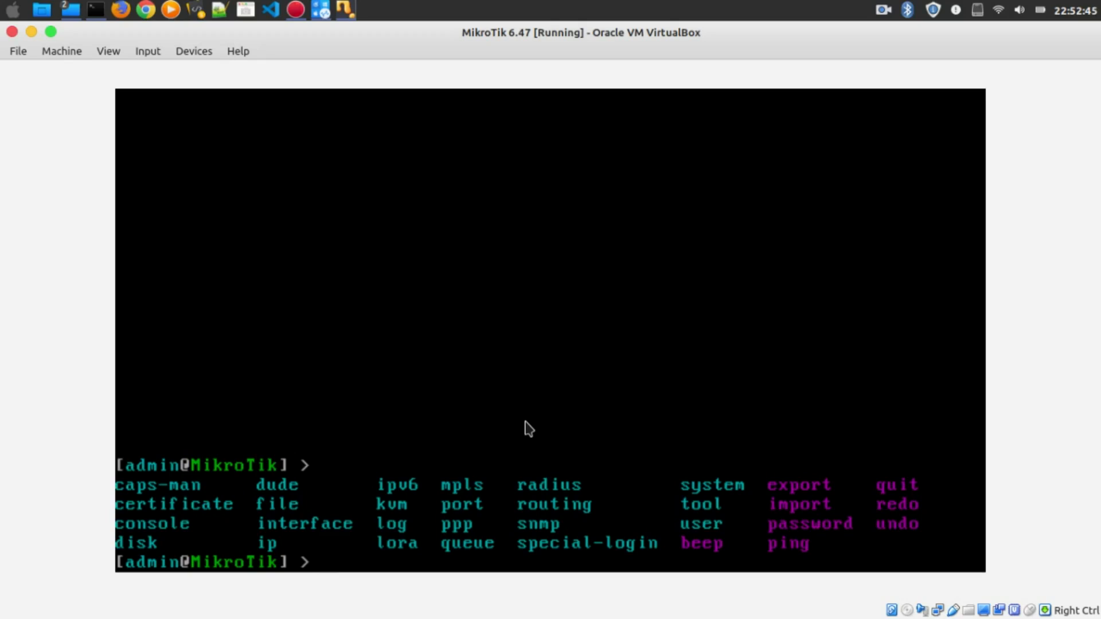
# - Enter the system level, go back to the root level with .. and clear the console
pyautogui.write('system')
pyautogui.press('Return')
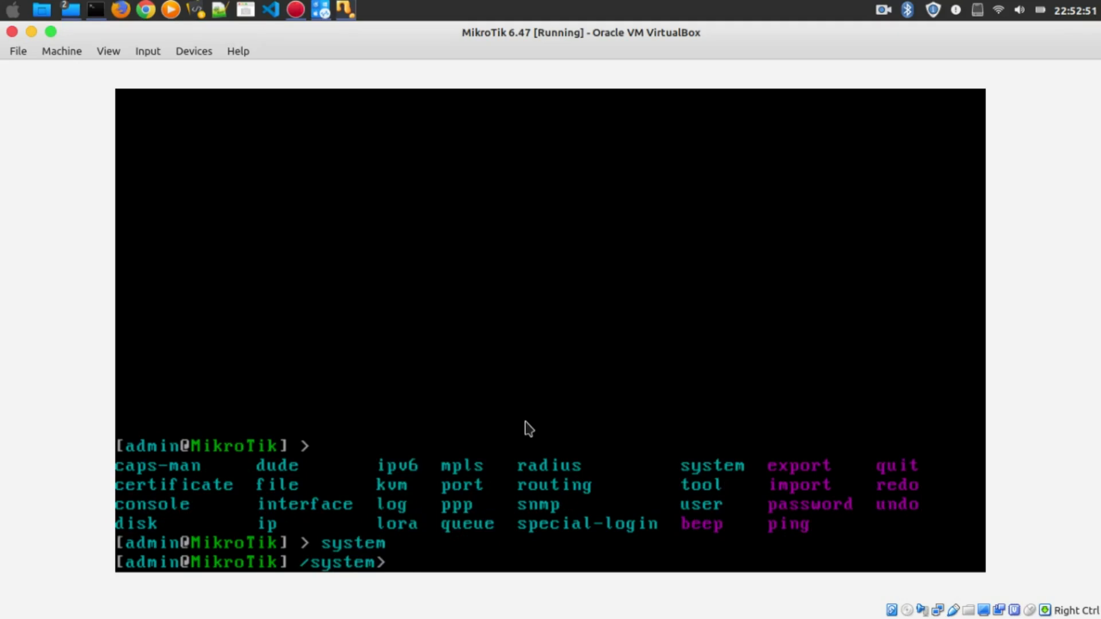
pyautogui.hotkey('ctrl', 'l')
pyautogui.write('..')
pyautogui.press('Return')
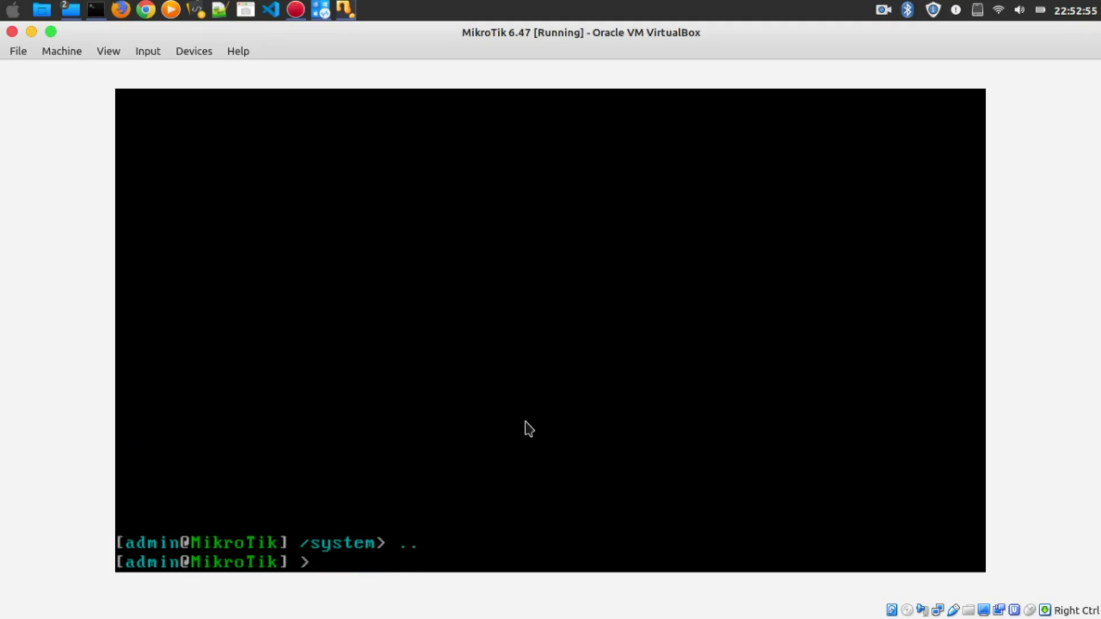
pyautogui.hotkey('ctrl', 'l')
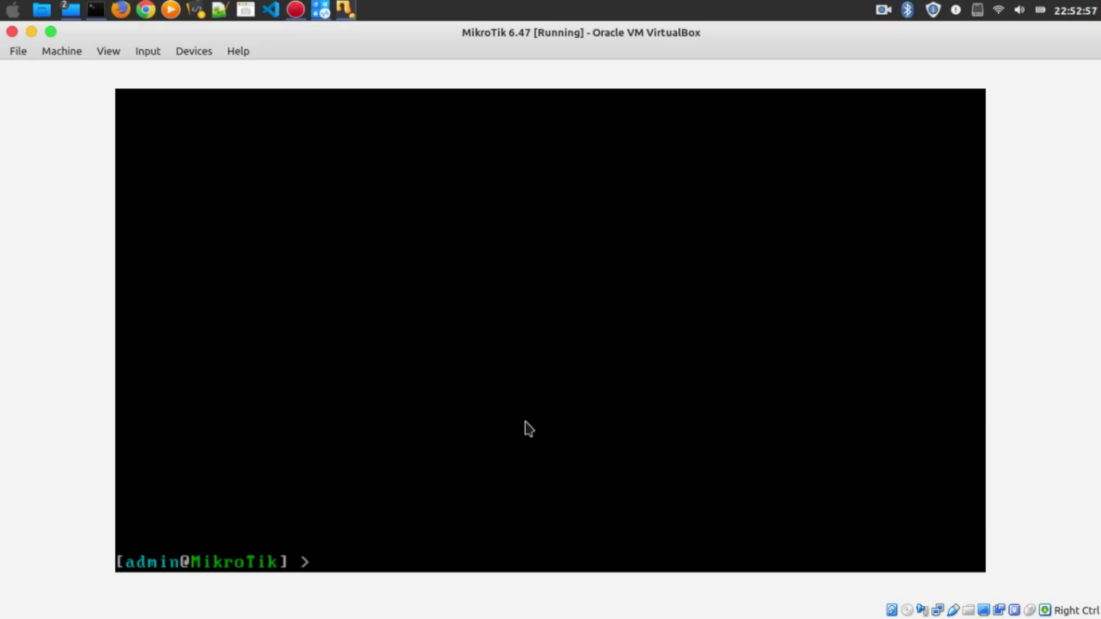
# - Enter the system level and list the commands available in it
pyautogui.write('system')
pyautogui.press('Return')
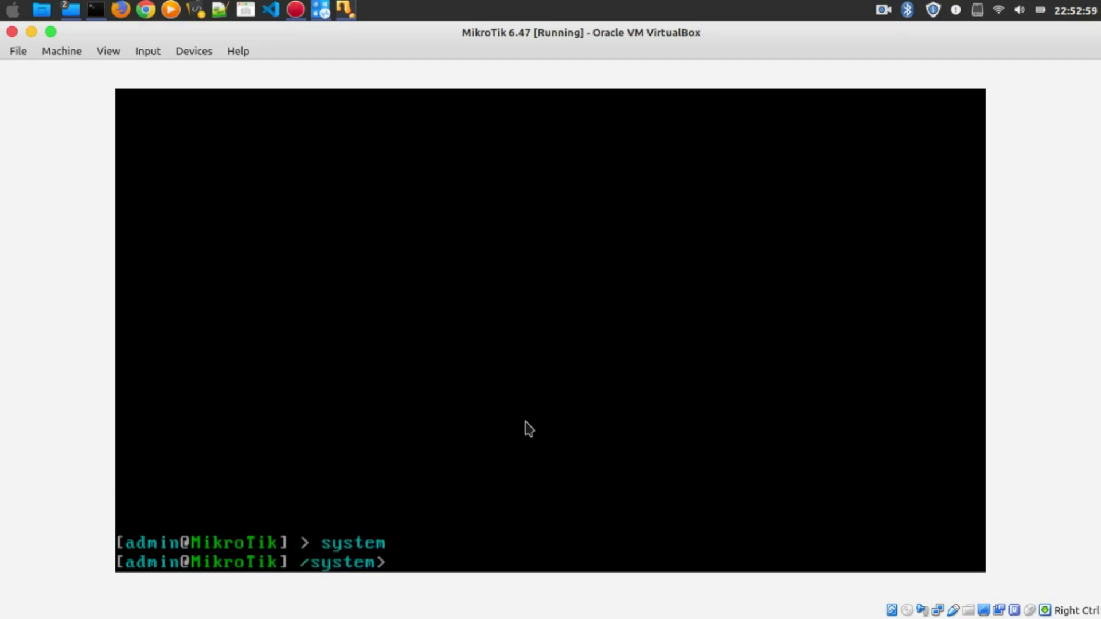
pyautogui.press('Tab')
pyautogui.press('Tab')
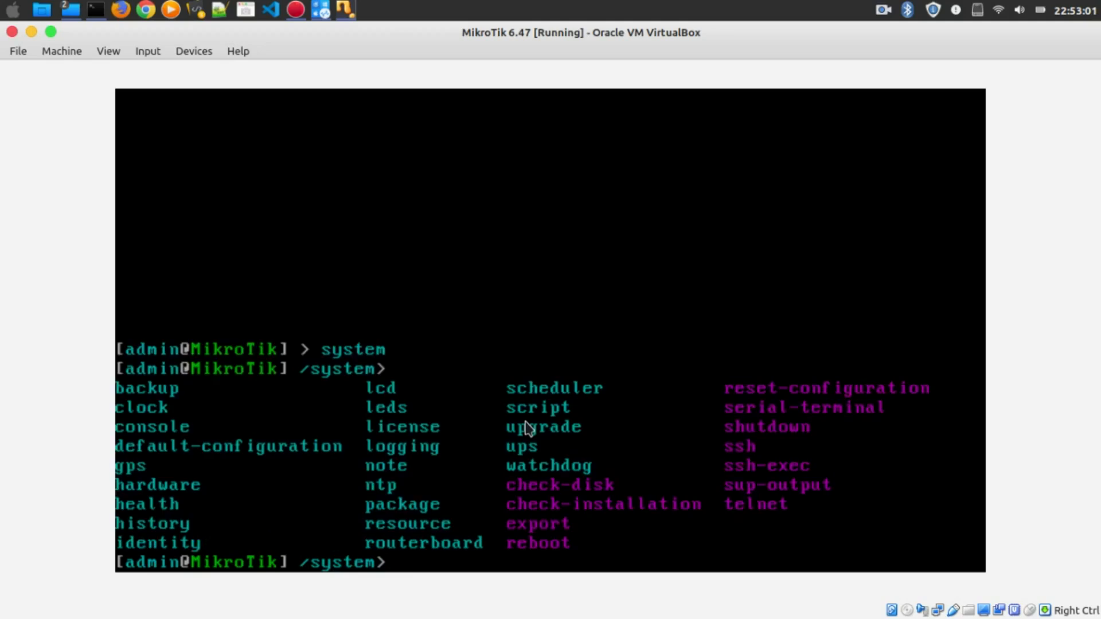
# - Shut down the router with the shutdown command, confirming with y
pyautogui.write('shutdown')
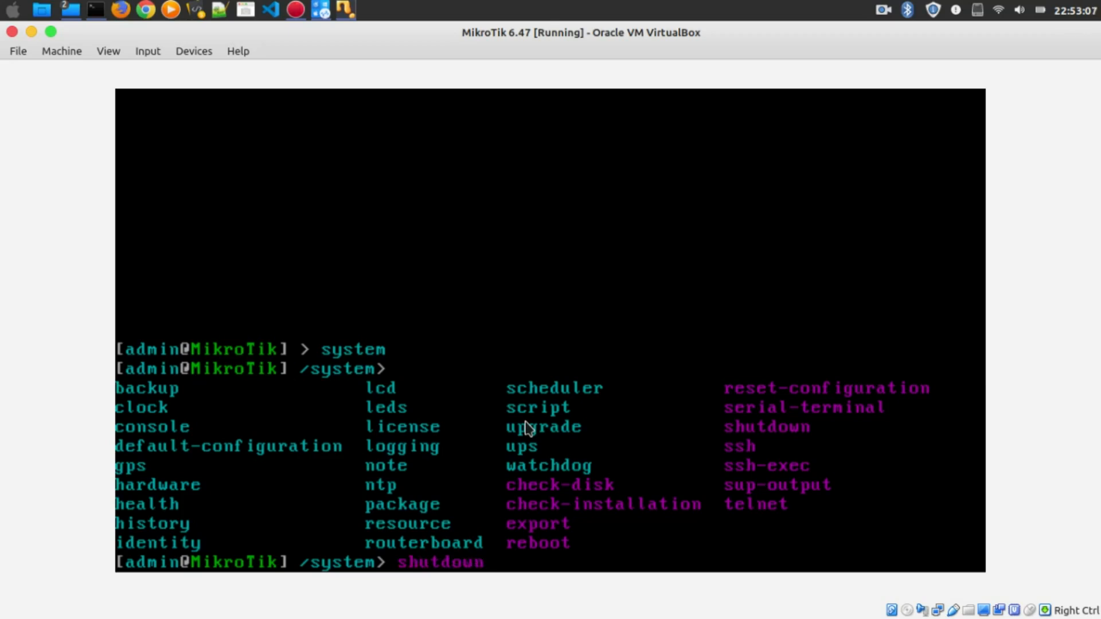
pyautogui.press('Return')
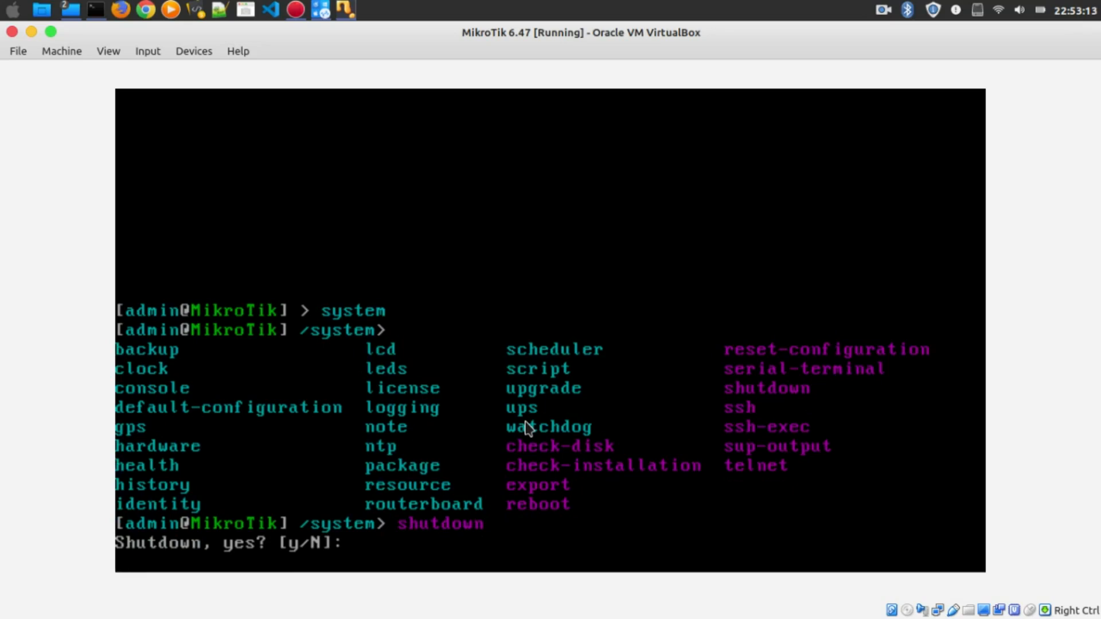
pyautogui.write('y')
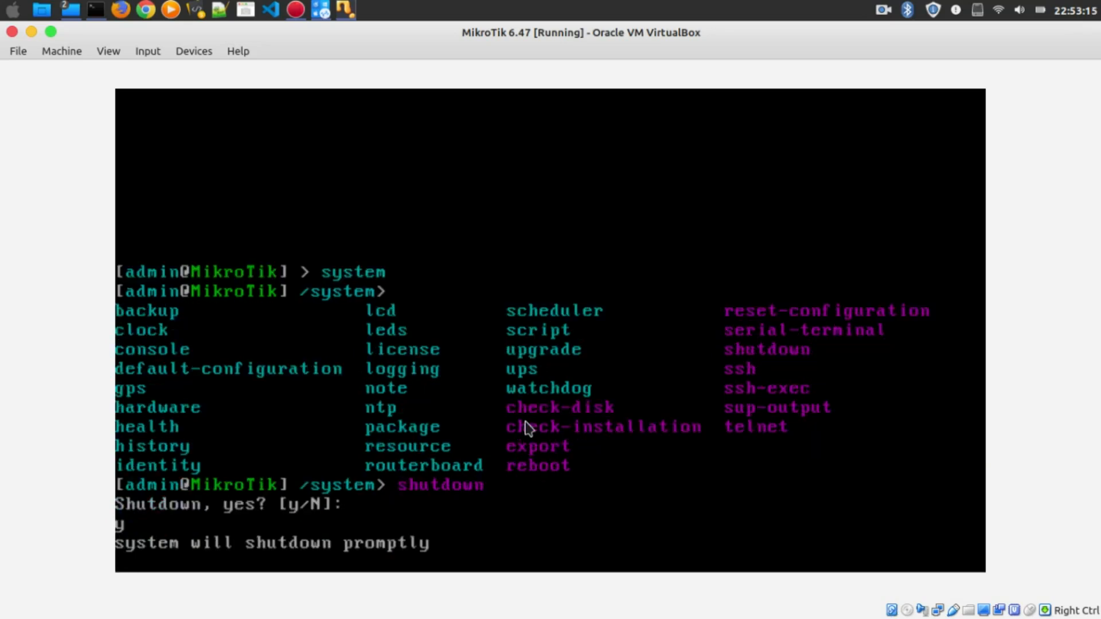